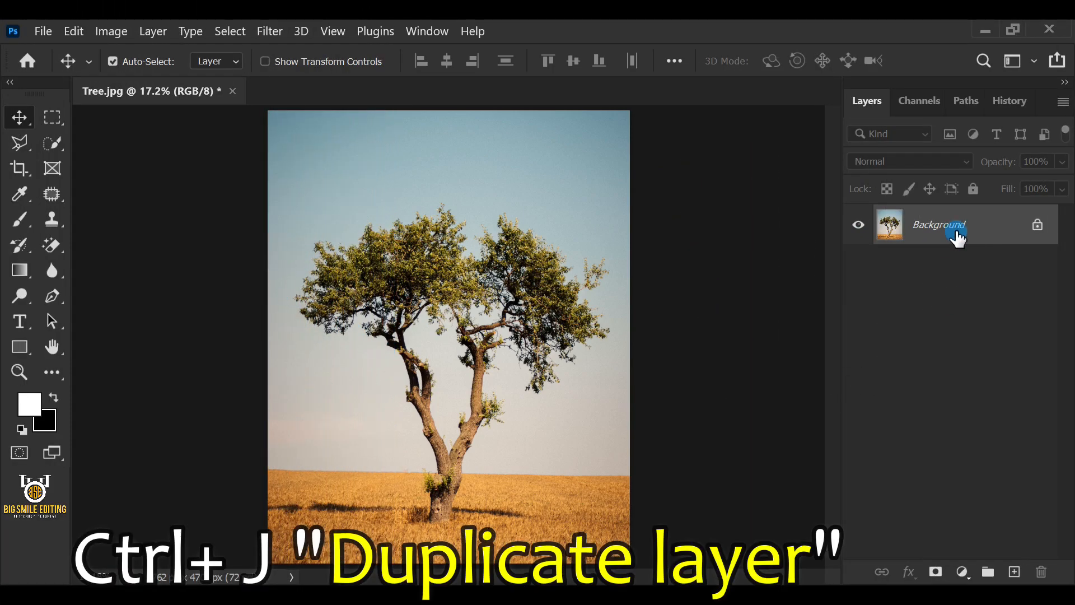
# Duplicate the Background layer and set the copy's Blend If channel to Blue in its blending options.
pyautogui.hotkey('ctrl', 'j')
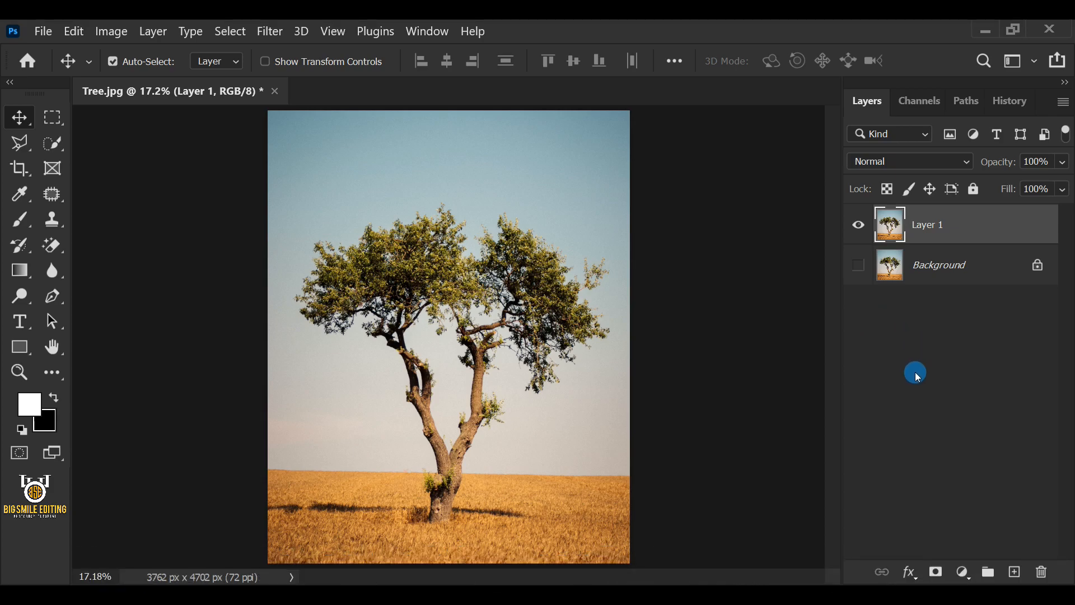
pyautogui.click(910, 571)
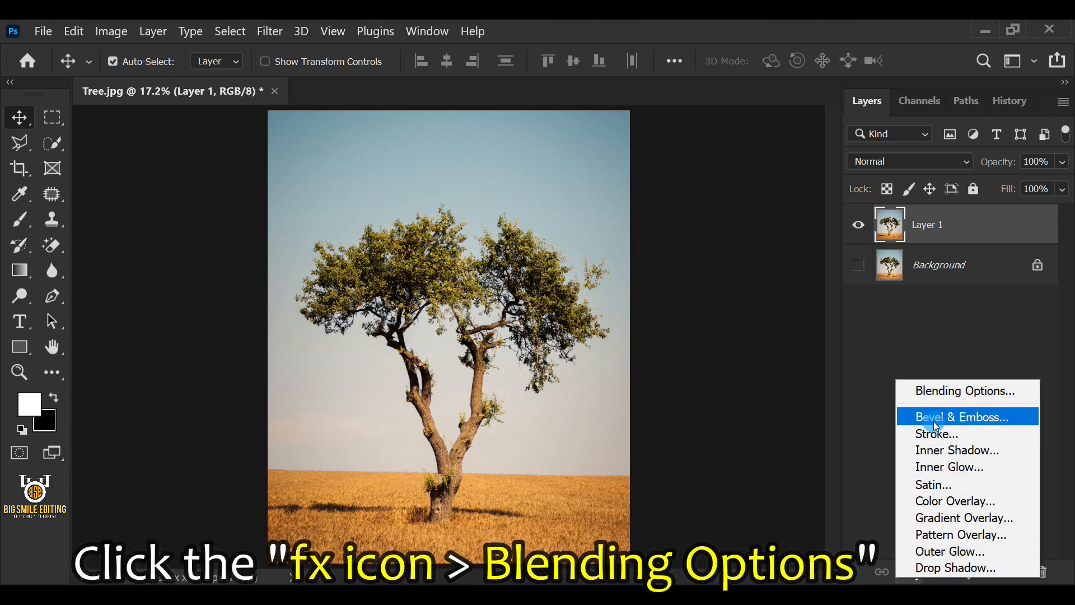
pyautogui.click(1016, 386)
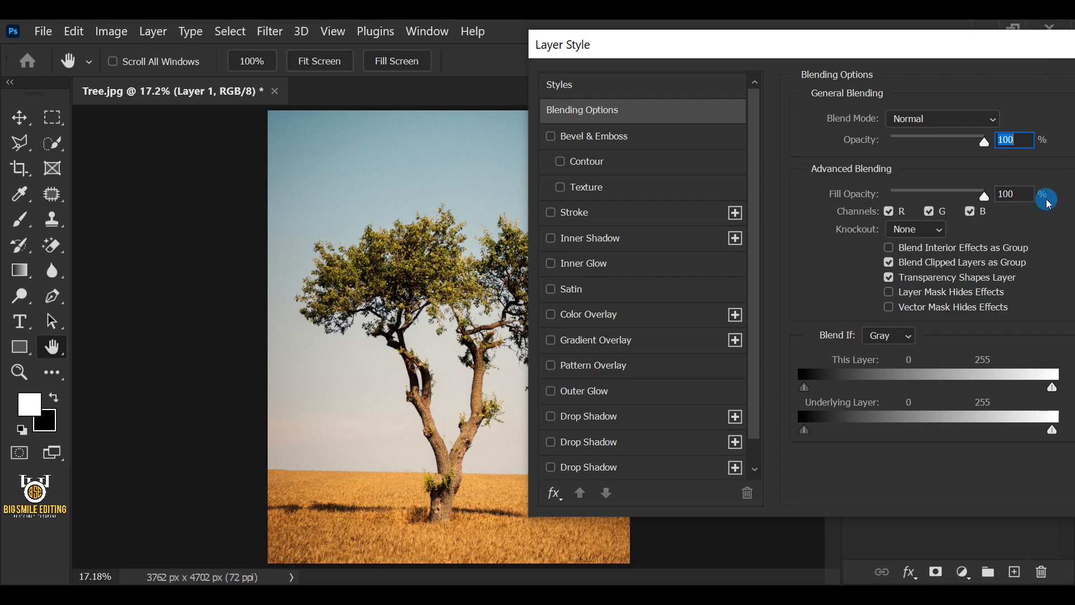
pyautogui.click(914, 334)
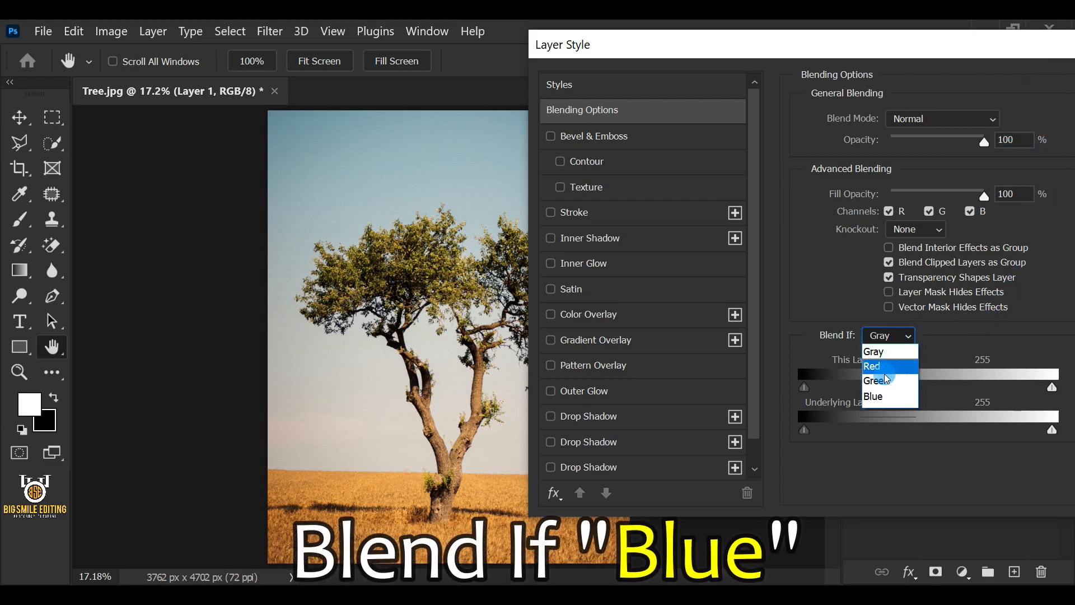
pyautogui.click(907, 396)
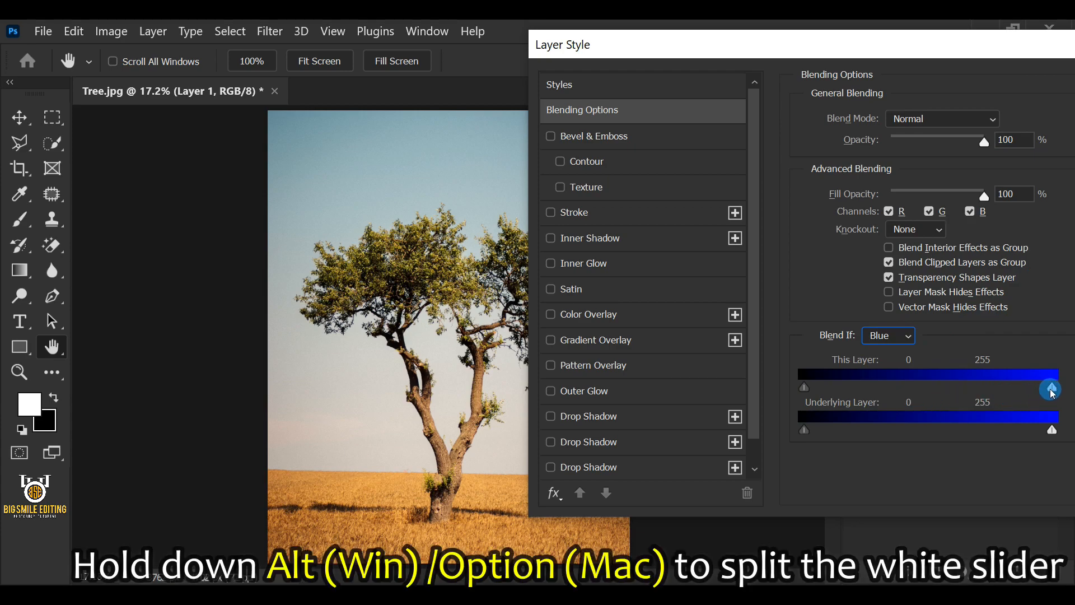
# Split the white slider for This Layer to 125 / 160 and apply the blending options.
pyautogui.moveTo(979, 387); pyautogui.dragTo(926, 384)
pyautogui.click(987, 362)
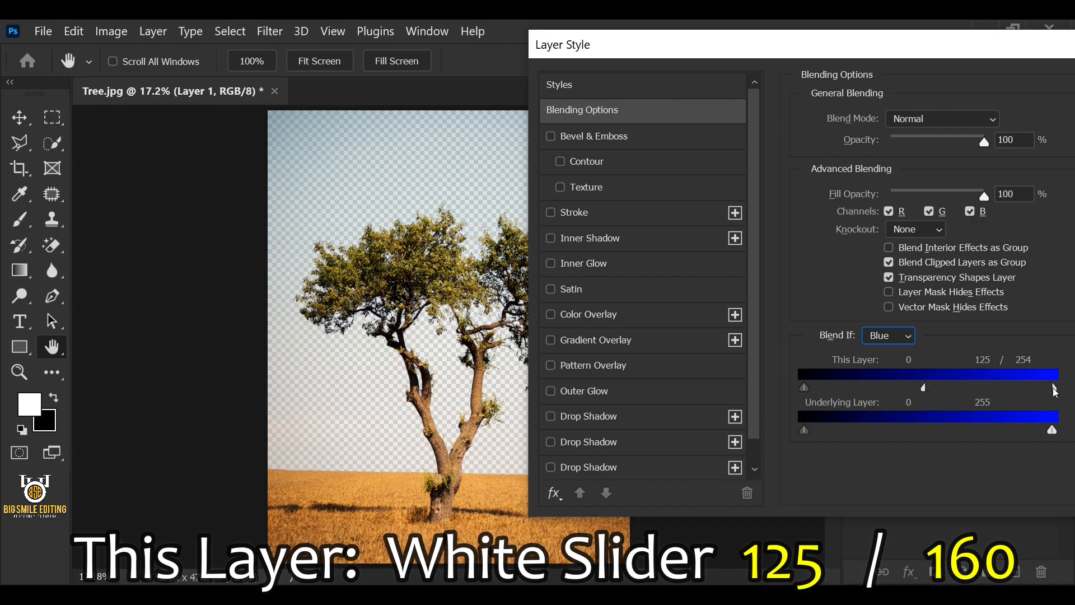
pyautogui.moveTo(1000, 387); pyautogui.dragTo(960, 390)
pyautogui.click(1023, 360)
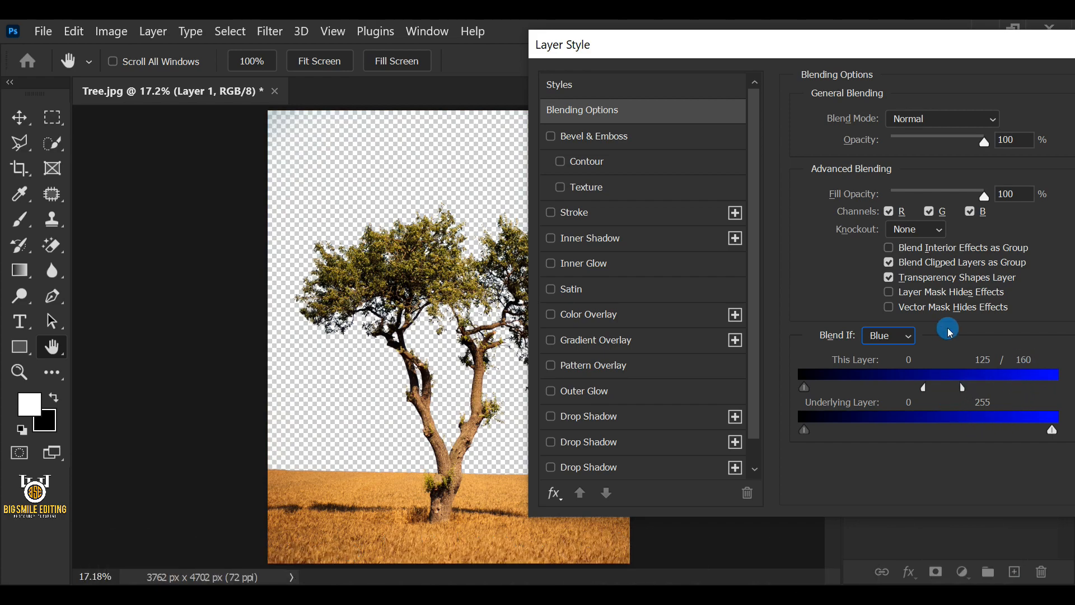
pyautogui.moveTo(1067, 53); pyautogui.dragTo(673, 110)
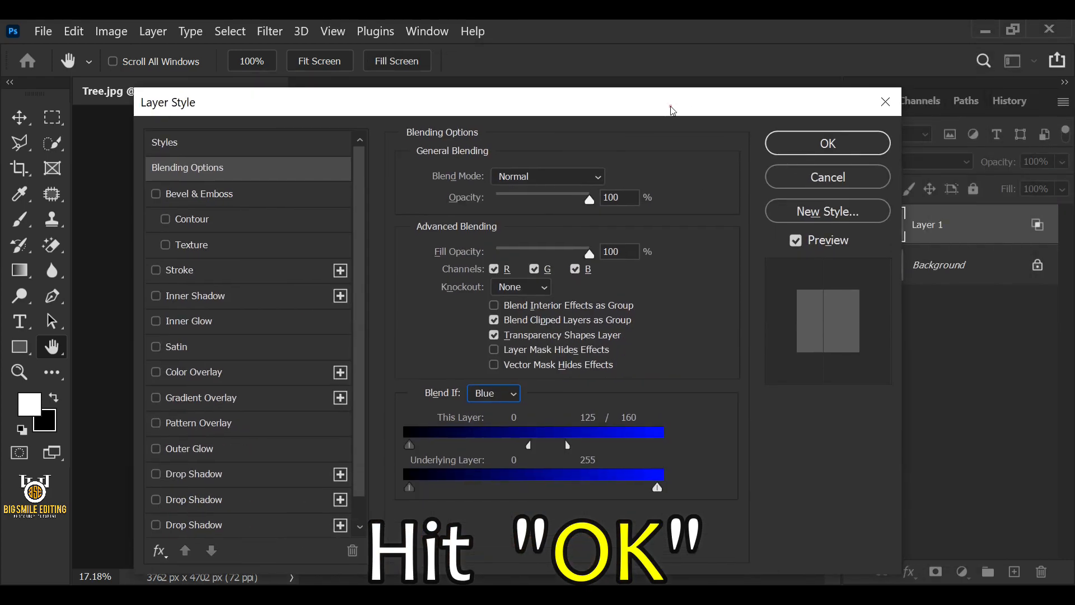
pyautogui.click(813, 144)
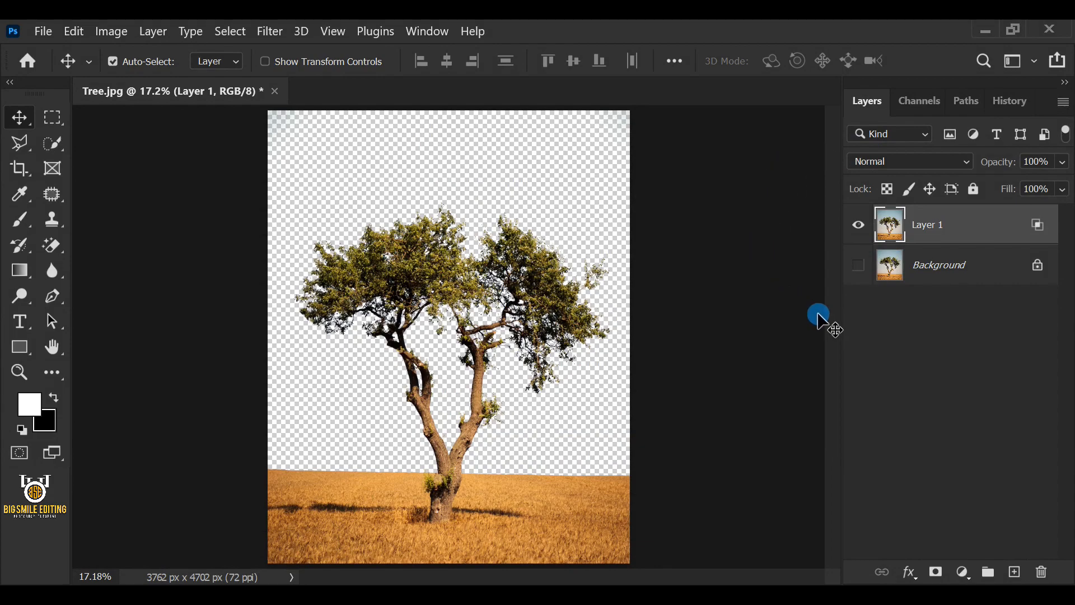
# Add a Solid Color fill layer in gray 858585 directly above the Background layer.
pyautogui.click(937, 270)
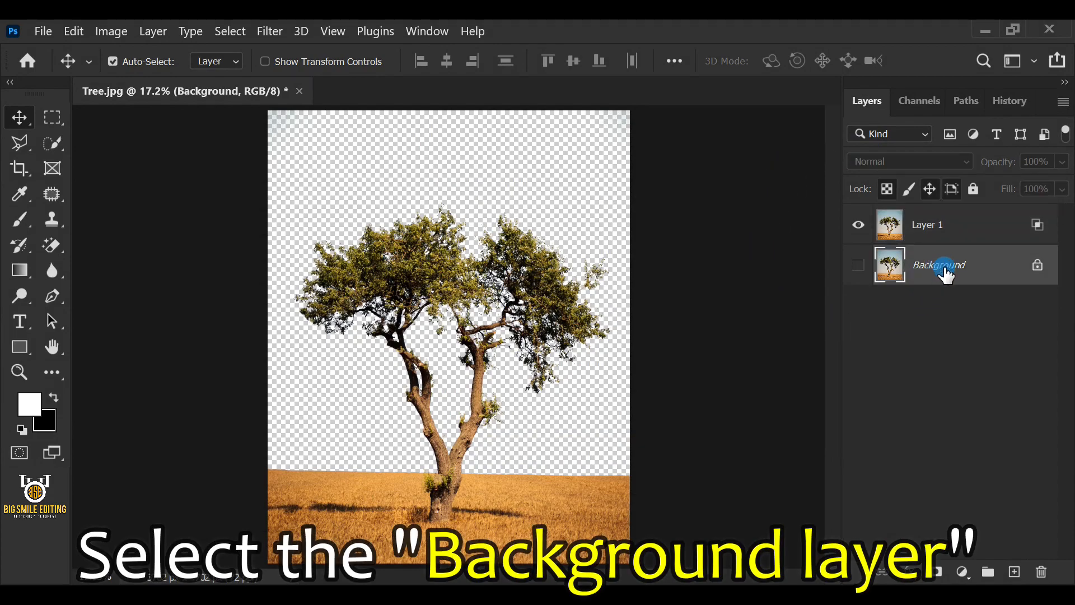
pyautogui.click(962, 572)
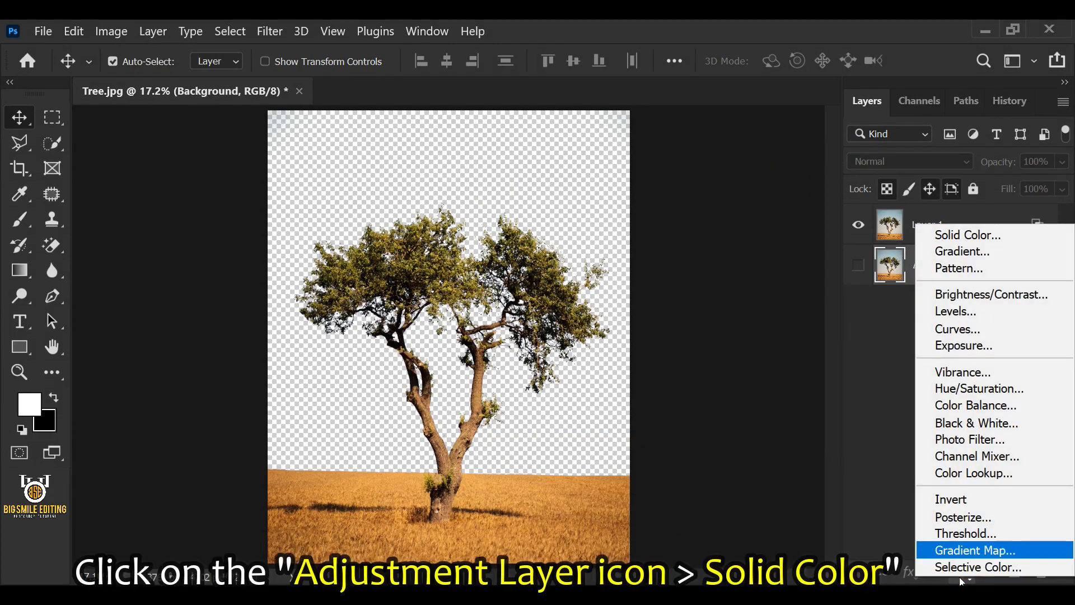
pyautogui.click(1052, 240)
pyautogui.moveTo(627, 235)
pyautogui.mouseDown()
pyautogui.moveTo(617, 243)
pyautogui.moveTo(694, 223)
pyautogui.moveTo(619, 266)
pyautogui.moveTo(577, 311)
pyautogui.moveTo(552, 307)
pyautogui.moveTo(548, 335)
pyautogui.mouseUp()
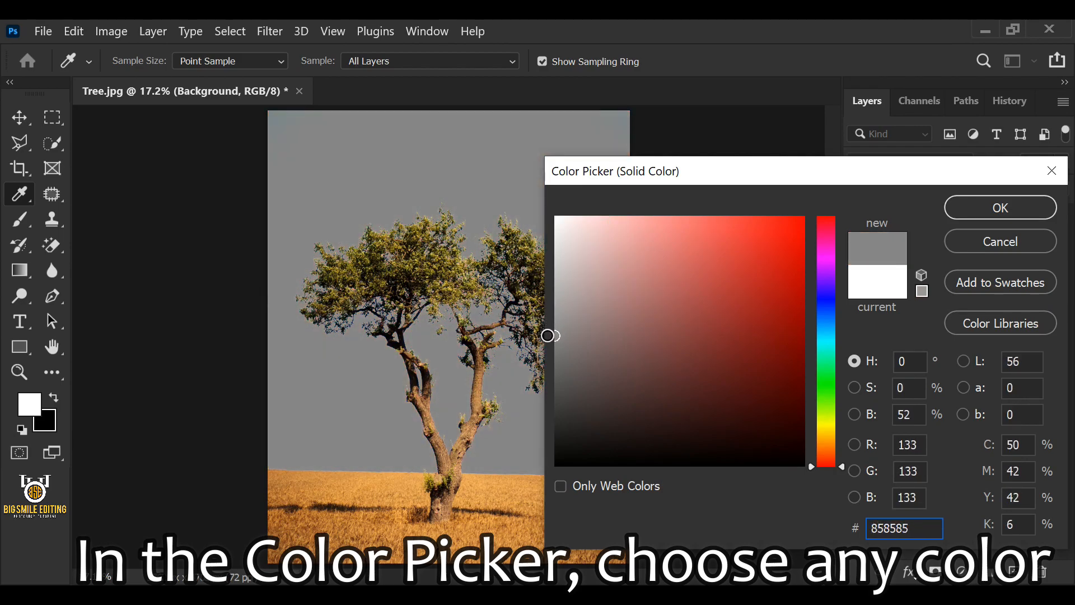
pyautogui.moveTo(733, 177); pyautogui.dragTo(773, 176)
pyautogui.click(1013, 210)
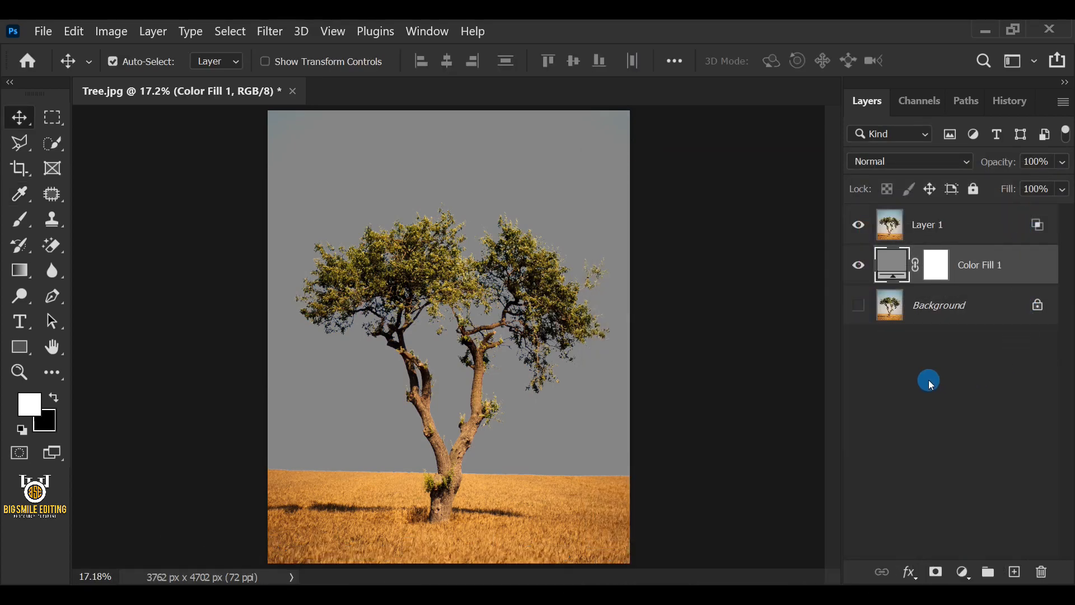
# Toggle the visibility of the gray fill layer to compare the tree cutout with and without the backdrop.
pyautogui.click(860, 266)
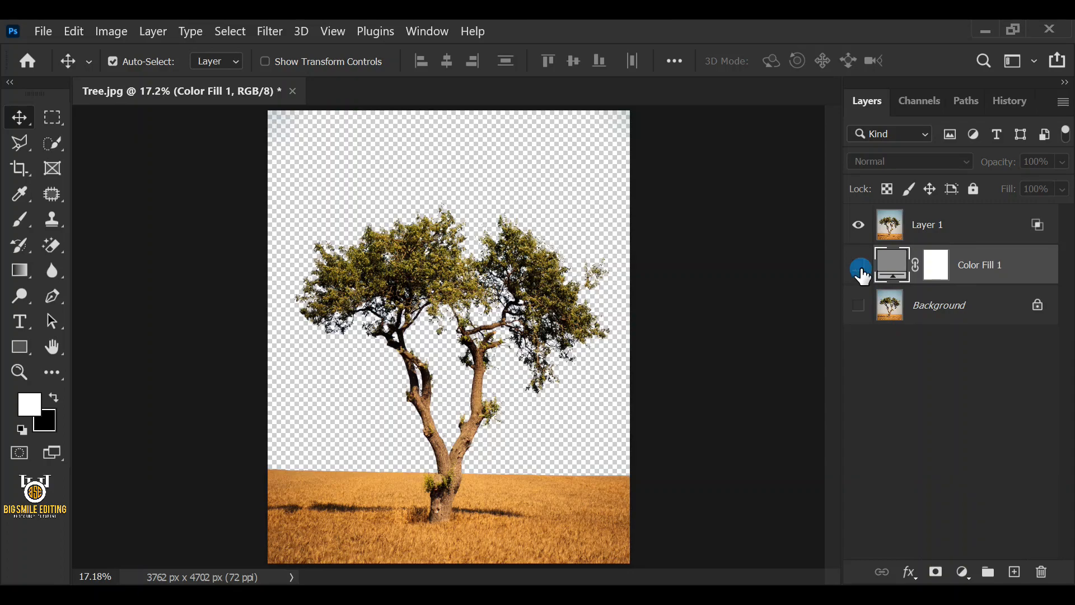
pyautogui.click(861, 268)
pyautogui.click(861, 269)
pyautogui.click(860, 268)
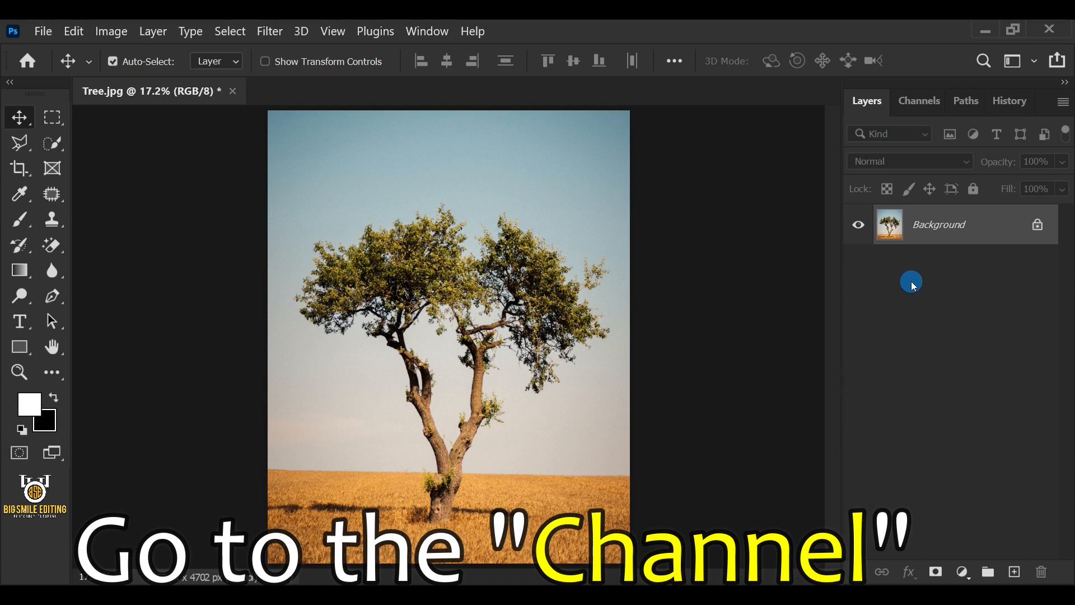
# Duplicate the Blue channel of the tree photo.
pyautogui.click(919, 102)
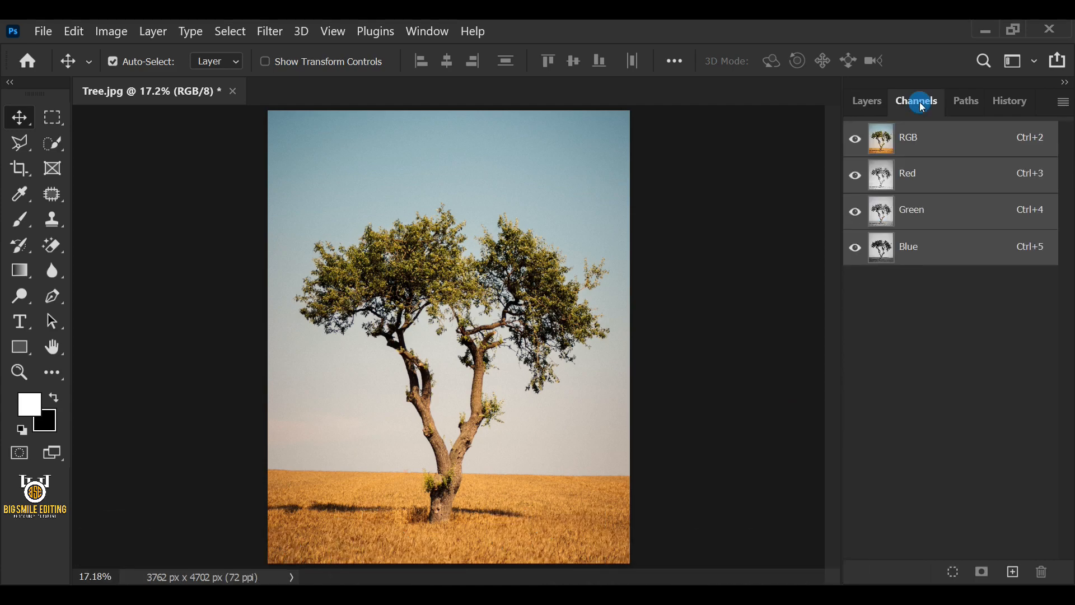
pyautogui.click(990, 249)
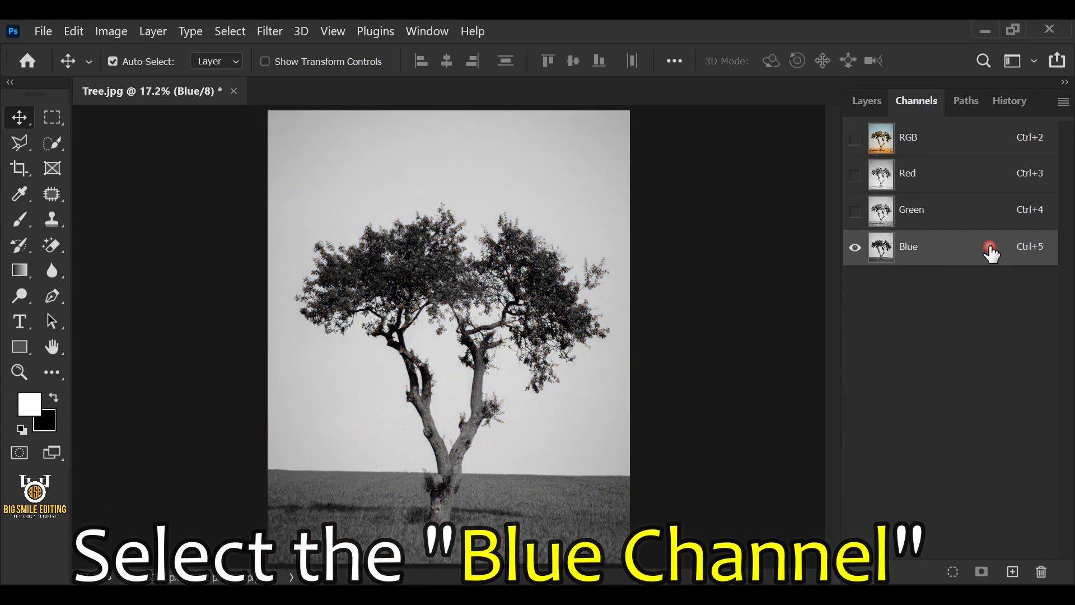
pyautogui.moveTo(990, 249); pyautogui.dragTo(1012, 577)
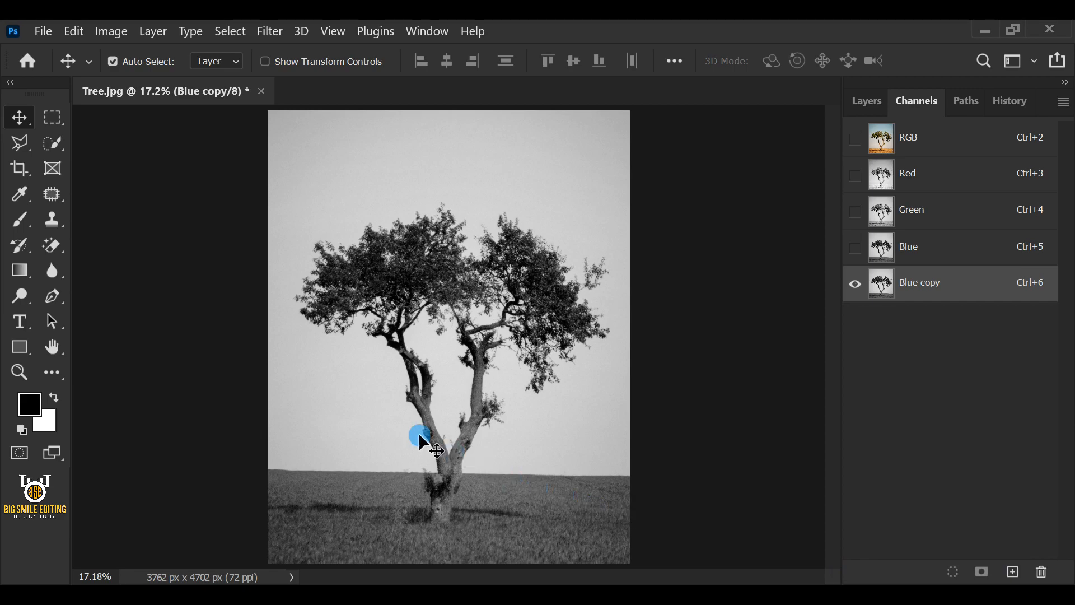
# Apply a Levels adjustment to the Blue copy channel with shadow input 97 and highlight input 125.
pyautogui.click(111, 31)
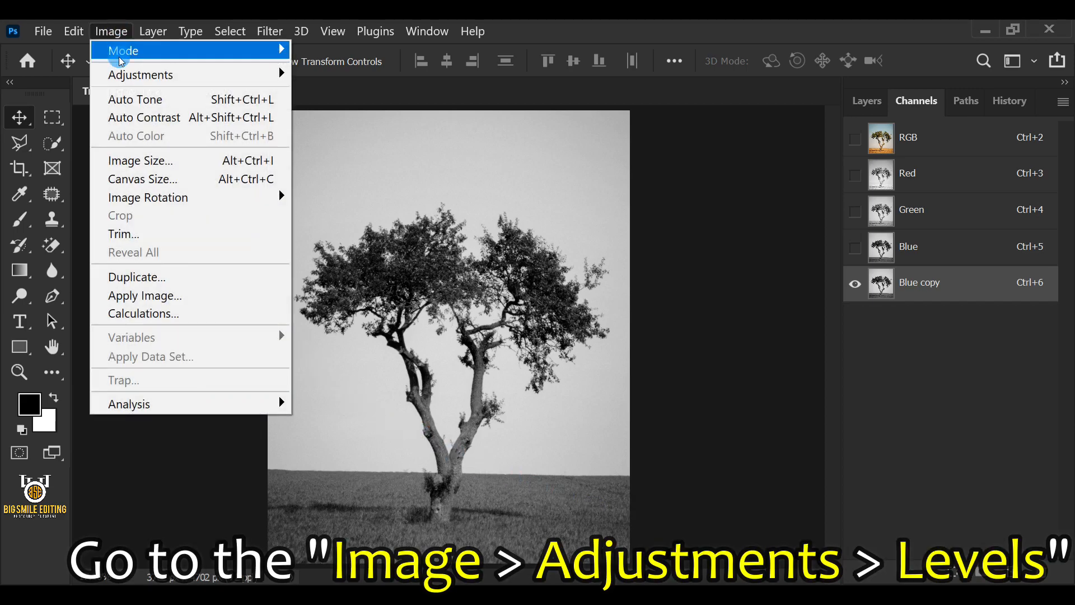
pyautogui.moveTo(226, 81)
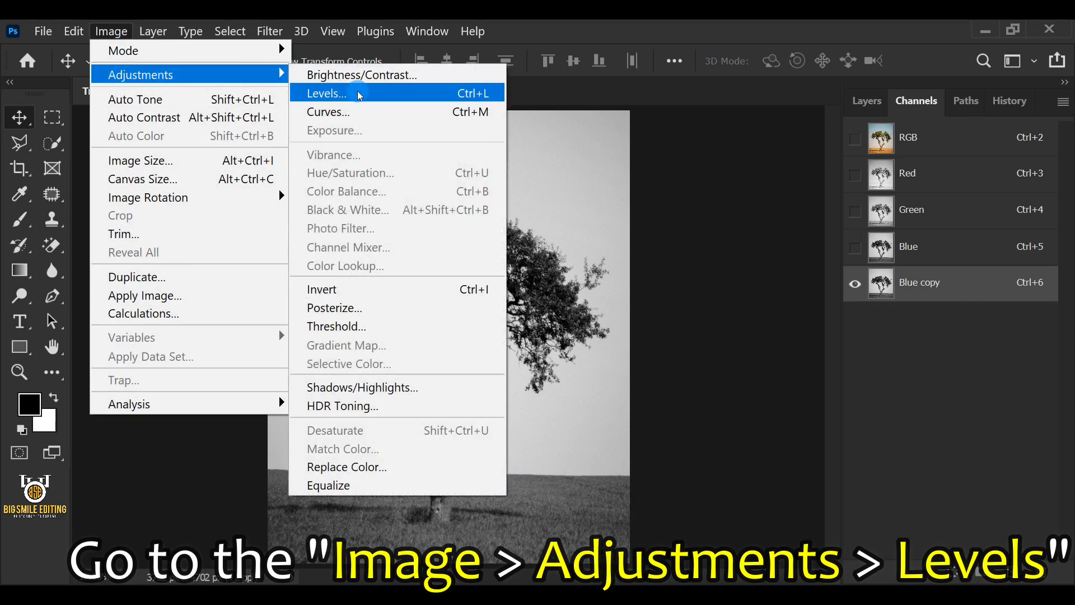
pyautogui.click(475, 97)
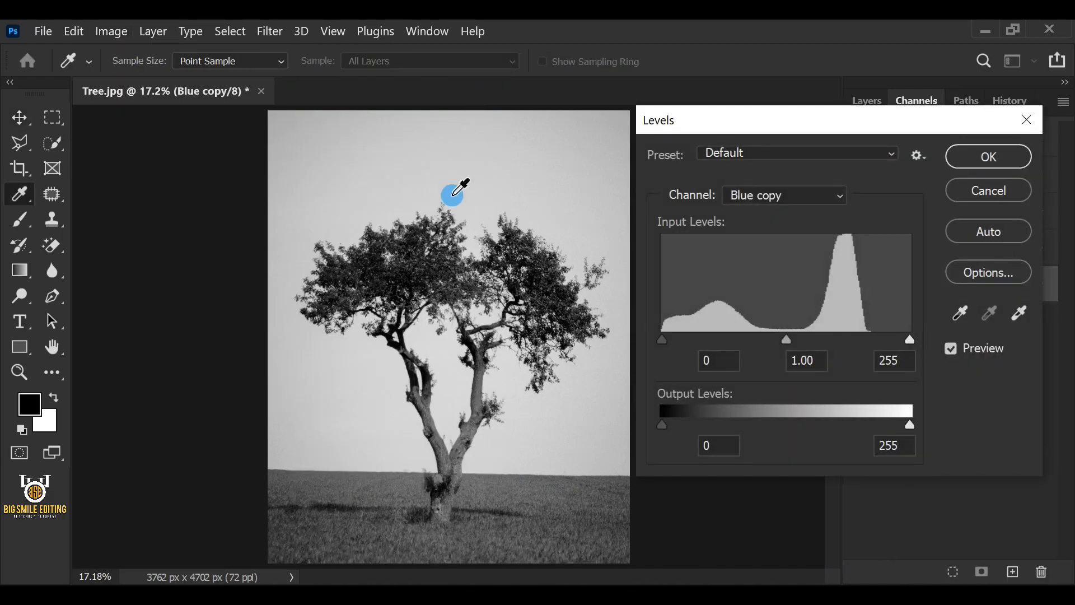
pyautogui.moveTo(663, 338); pyautogui.dragTo(757, 338)
pyautogui.click(727, 360)
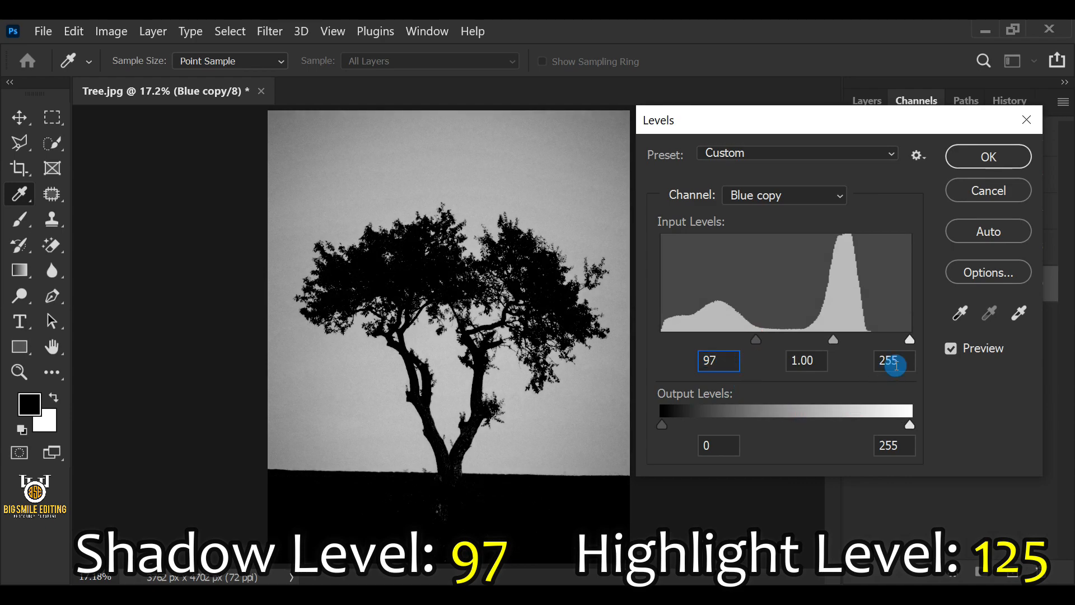
pyautogui.moveTo(910, 339); pyautogui.dragTo(784, 337)
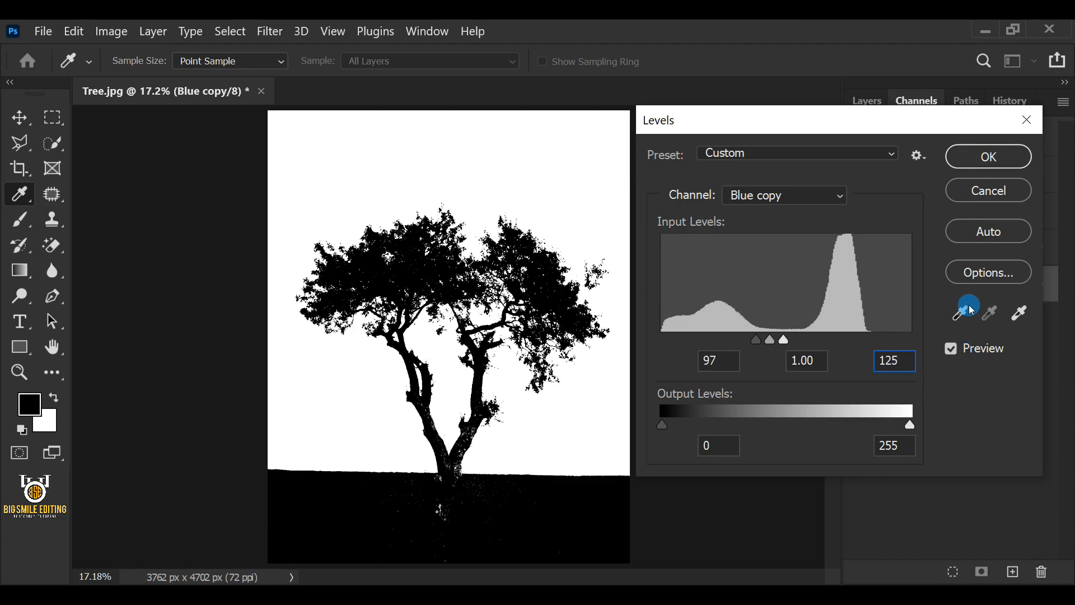
pyautogui.click(963, 164)
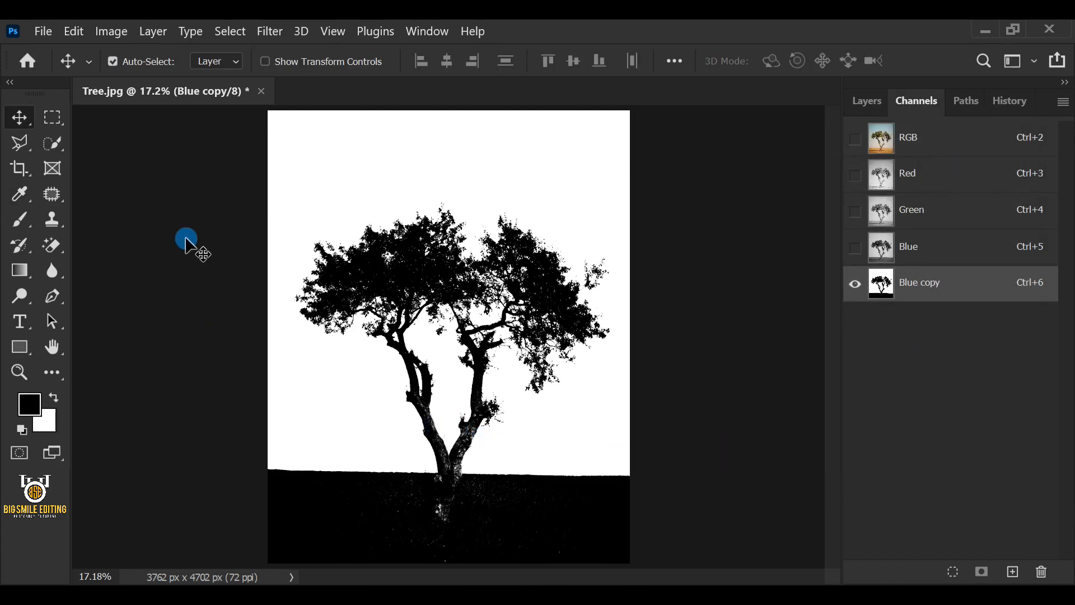
# Run Apply Image on the Blue copy channel using layer Background, channel Blue copy, Multiply blending and 100% opacity.
pyautogui.click(112, 31)
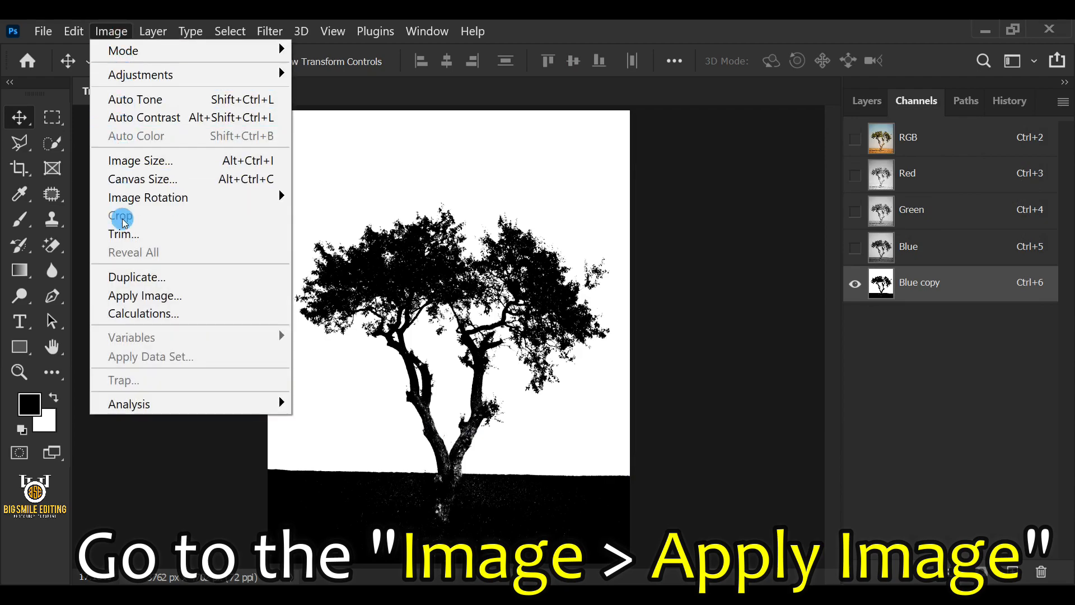
pyautogui.click(270, 296)
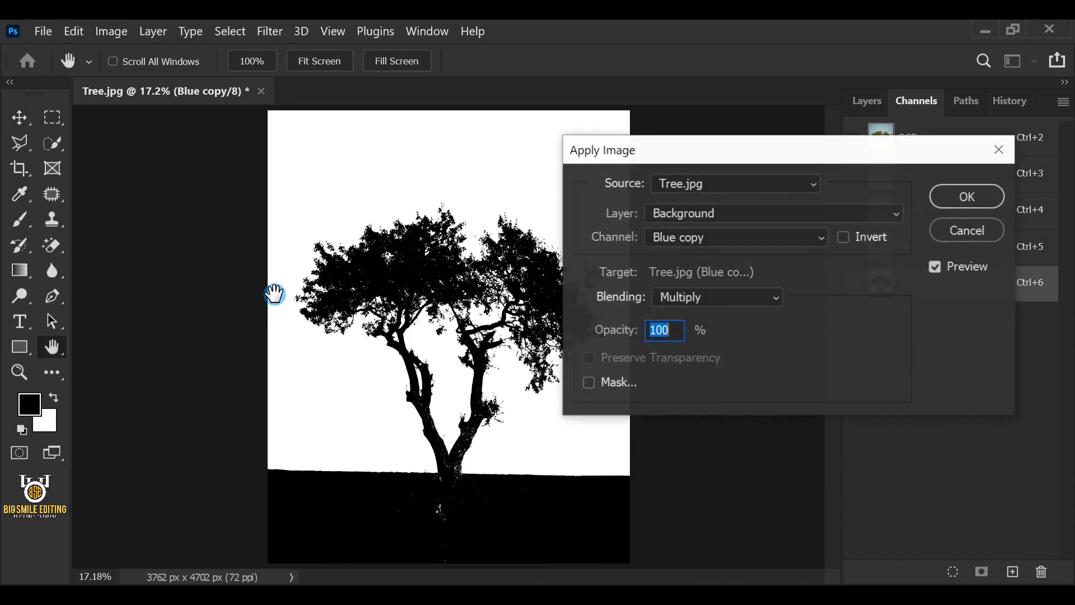
pyautogui.click(664, 214)
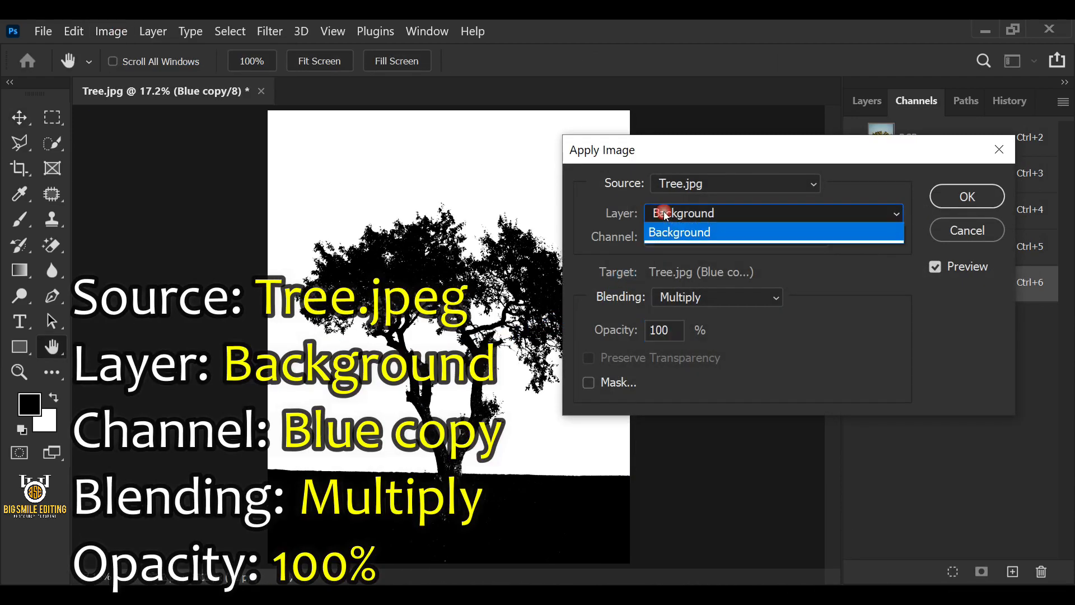
pyautogui.click(665, 230)
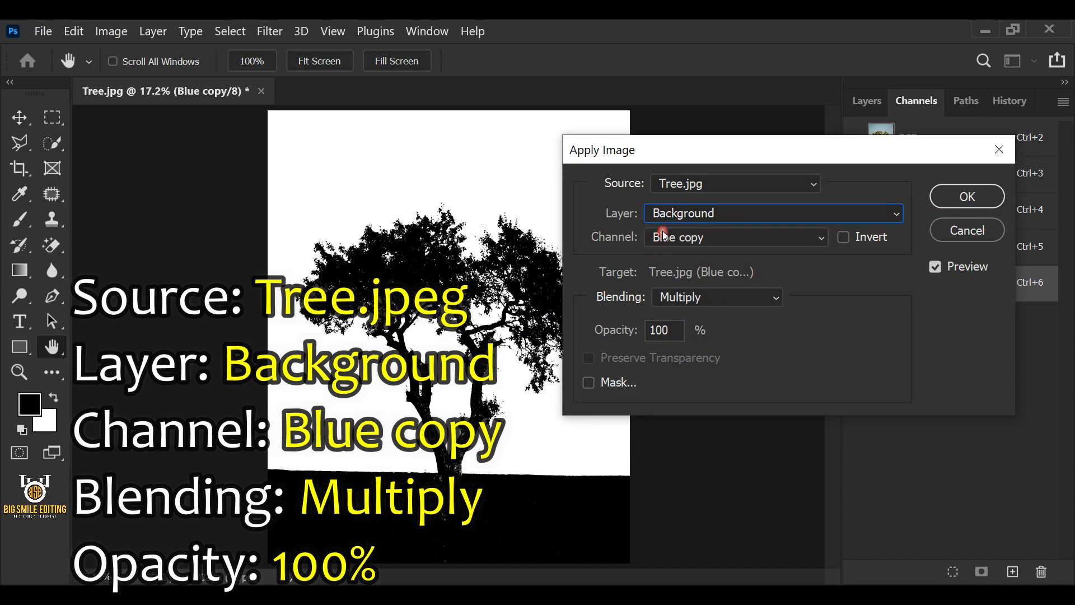
pyautogui.click(786, 237)
pyautogui.click(778, 339)
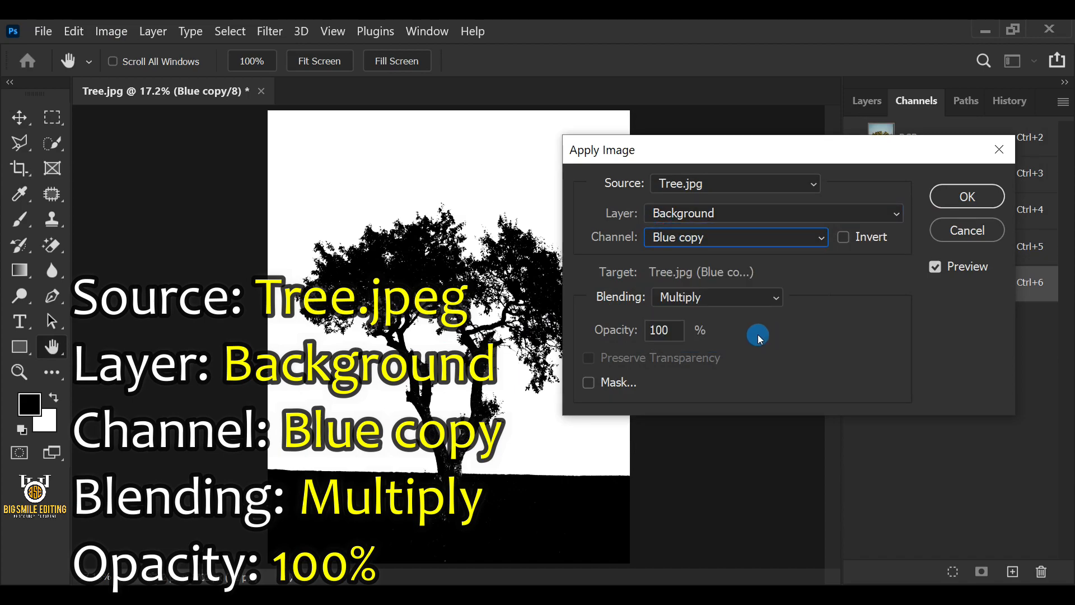
pyautogui.click(753, 295)
pyautogui.click(717, 162)
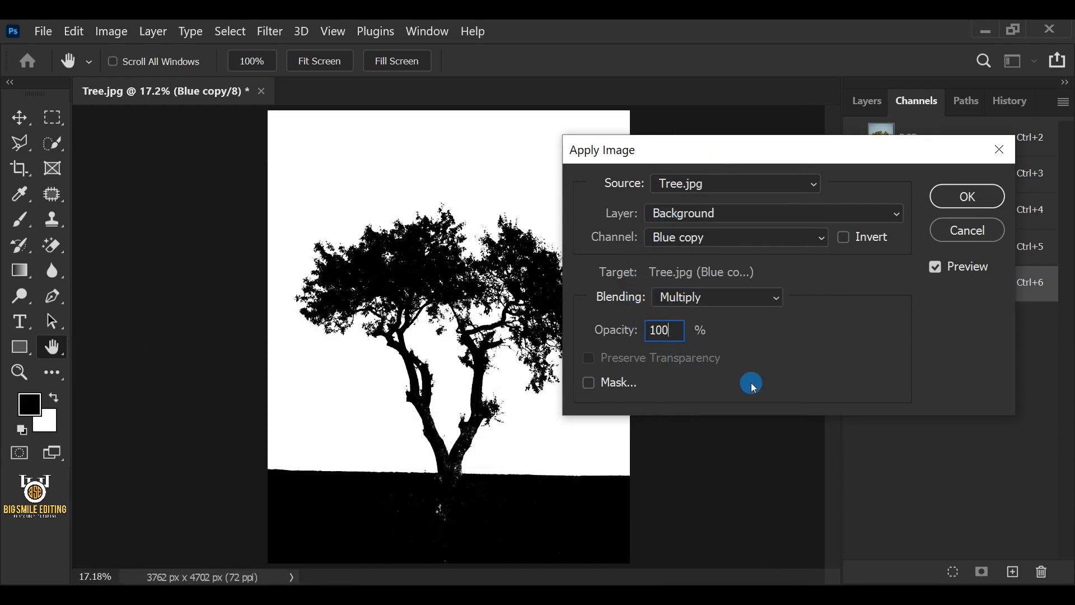
pyautogui.click(938, 199)
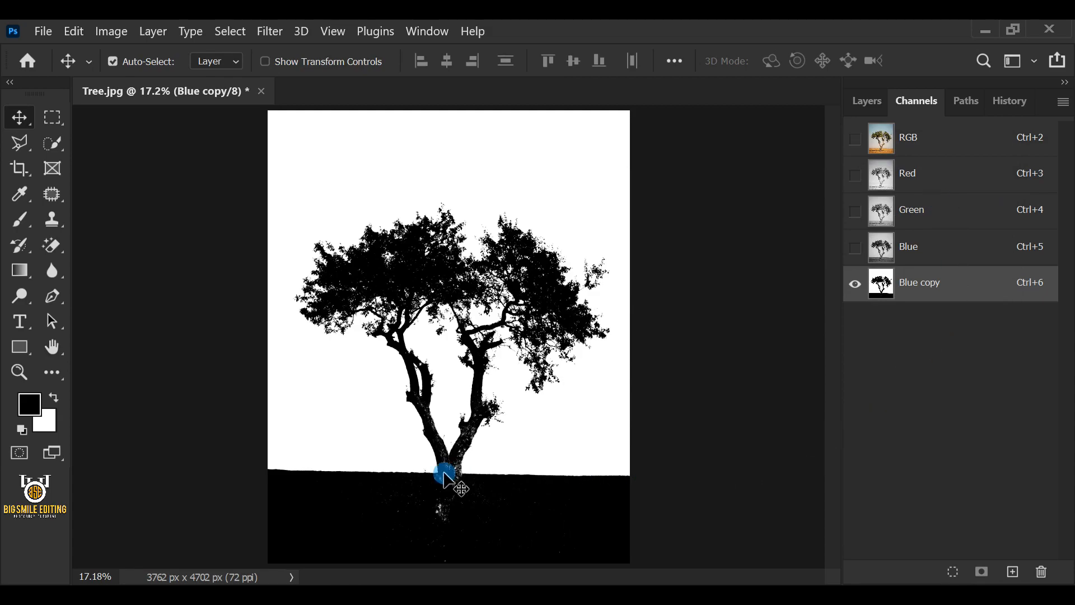
# Verify in the color picker that the foreground color is black (000000).
pyautogui.click(54, 398)
pyautogui.click(54, 398)
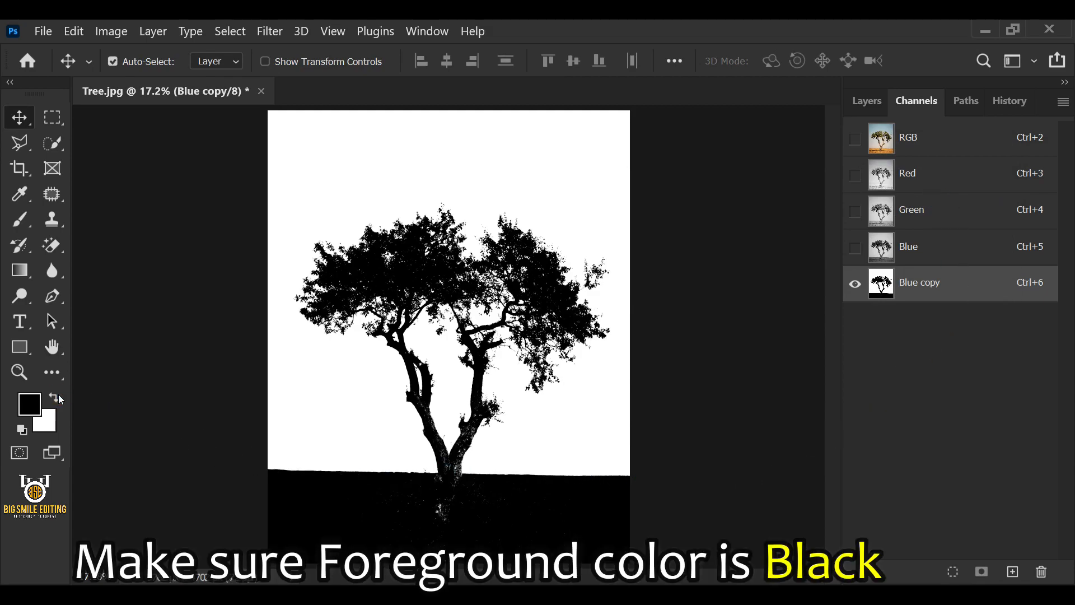
pyautogui.click(34, 409)
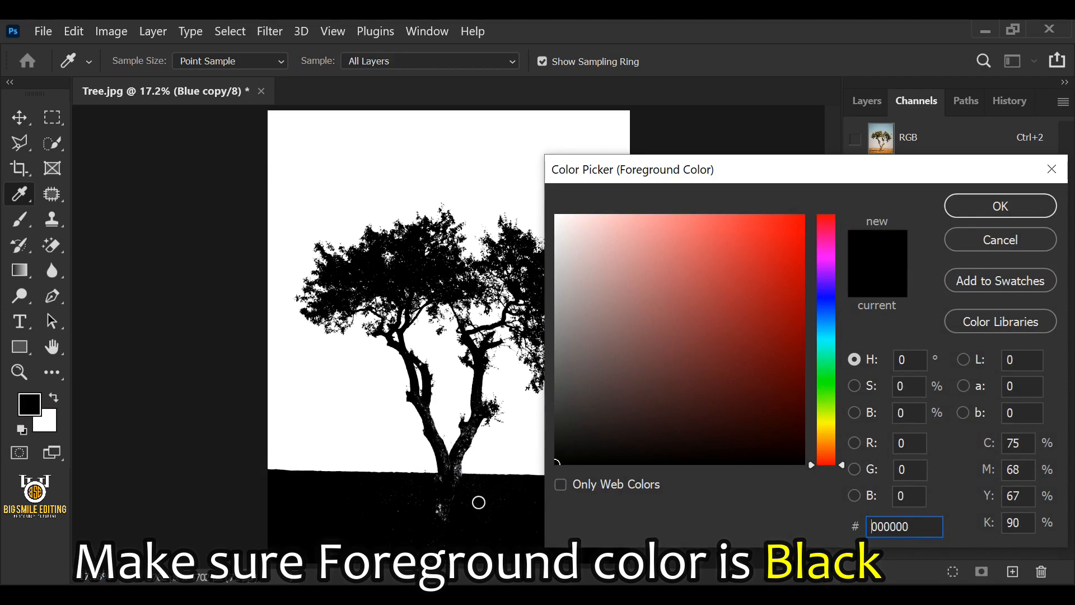
pyautogui.click(905, 535)
pyautogui.click(988, 207)
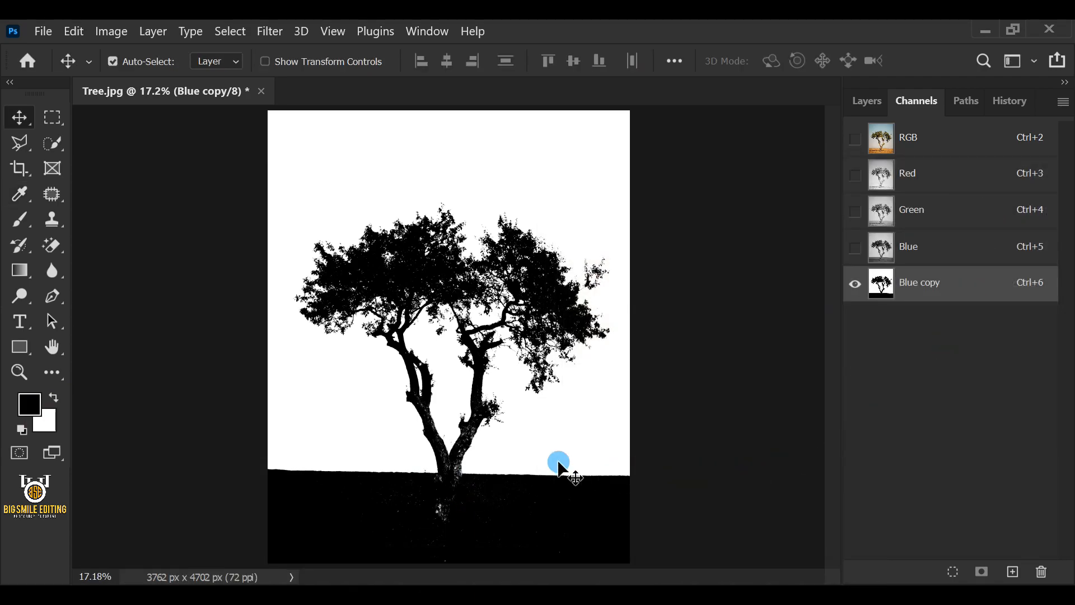
# Set up the Brush tool as a Hard Round brush with 100% hardness, Normal mode, 100% opacity and 100% flow.
pyautogui.rightClick(22, 221)
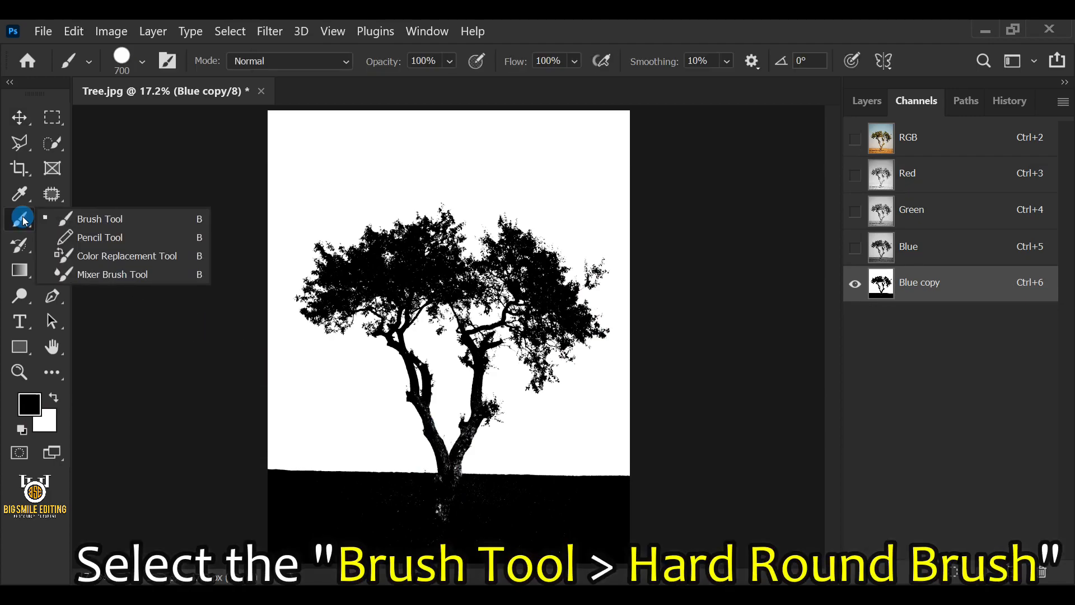
pyautogui.click(107, 219)
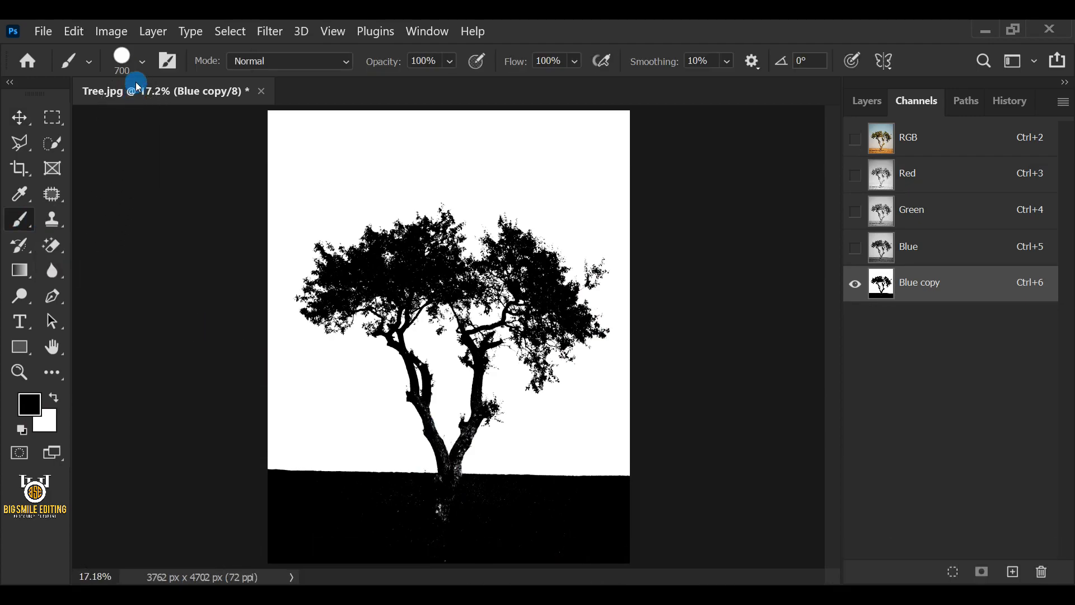
pyautogui.click(137, 61)
pyautogui.click(224, 145)
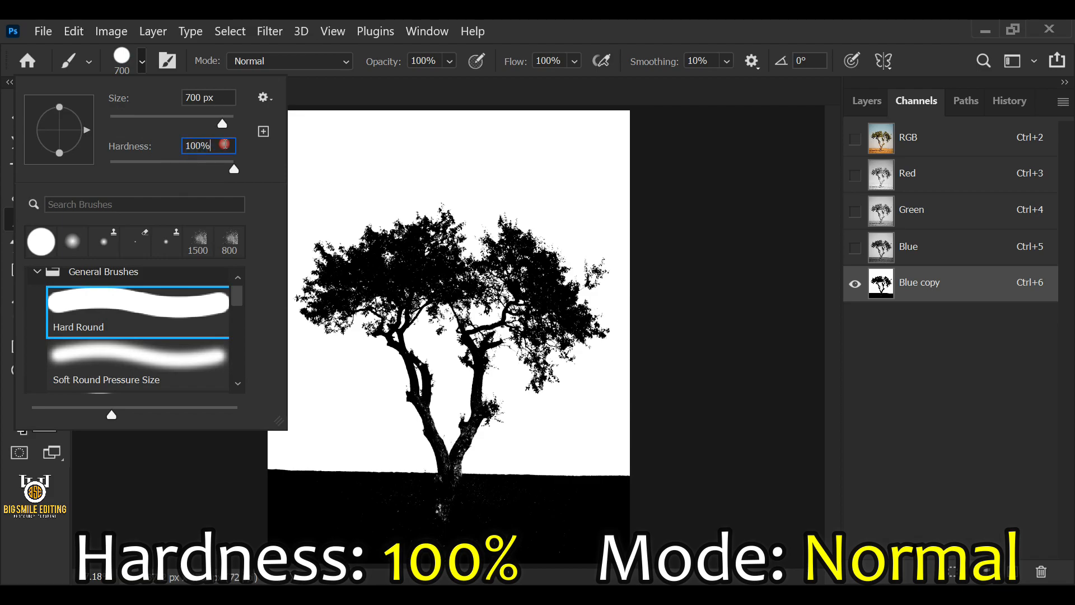
pyautogui.click(348, 61)
pyautogui.click(350, 61)
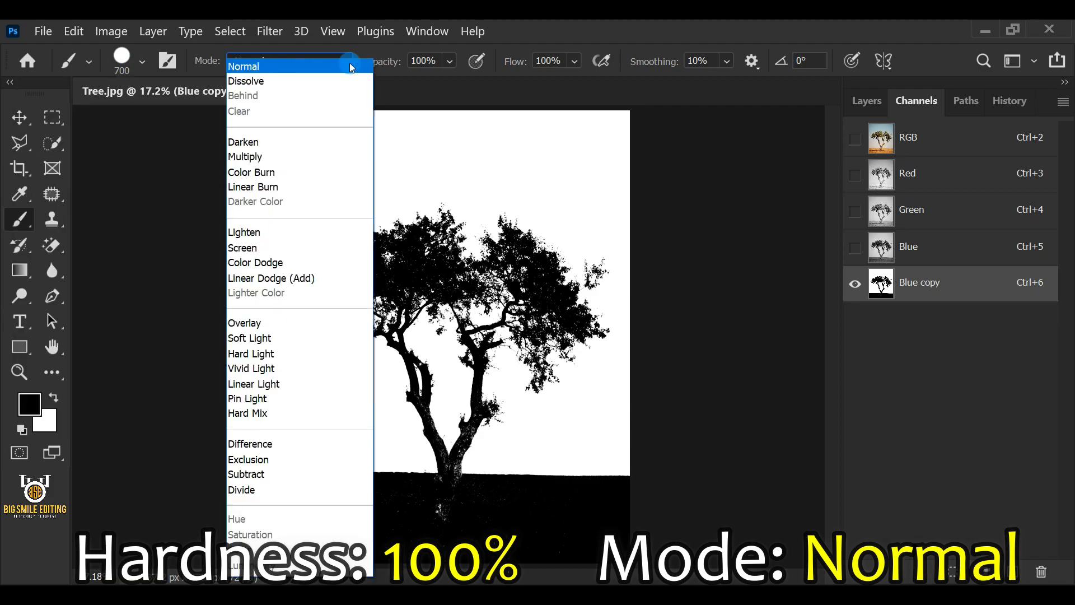
pyautogui.click(351, 68)
pyautogui.click(435, 62)
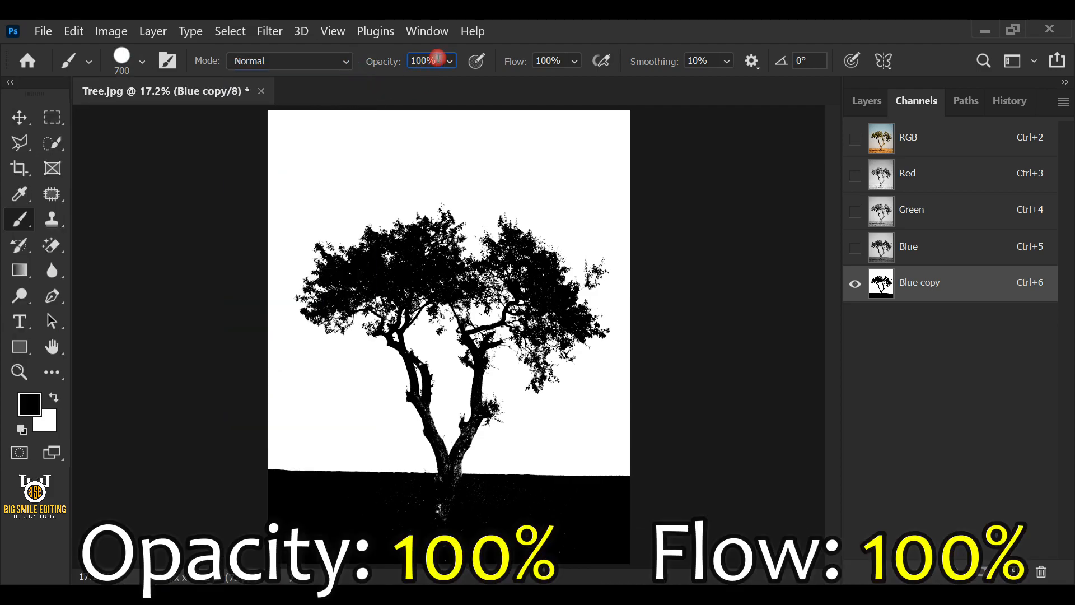
pyautogui.click(574, 60)
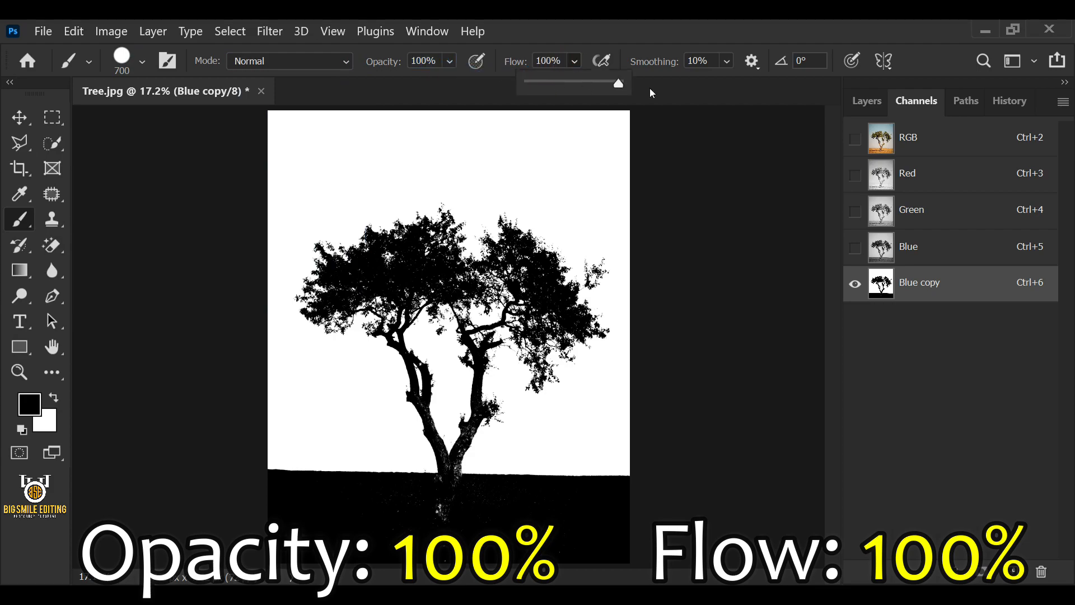
# Paint the white specks in the field and the lowest part of the trunk black with a 400 px brush.
pyautogui.scroll(3, 463, 489)
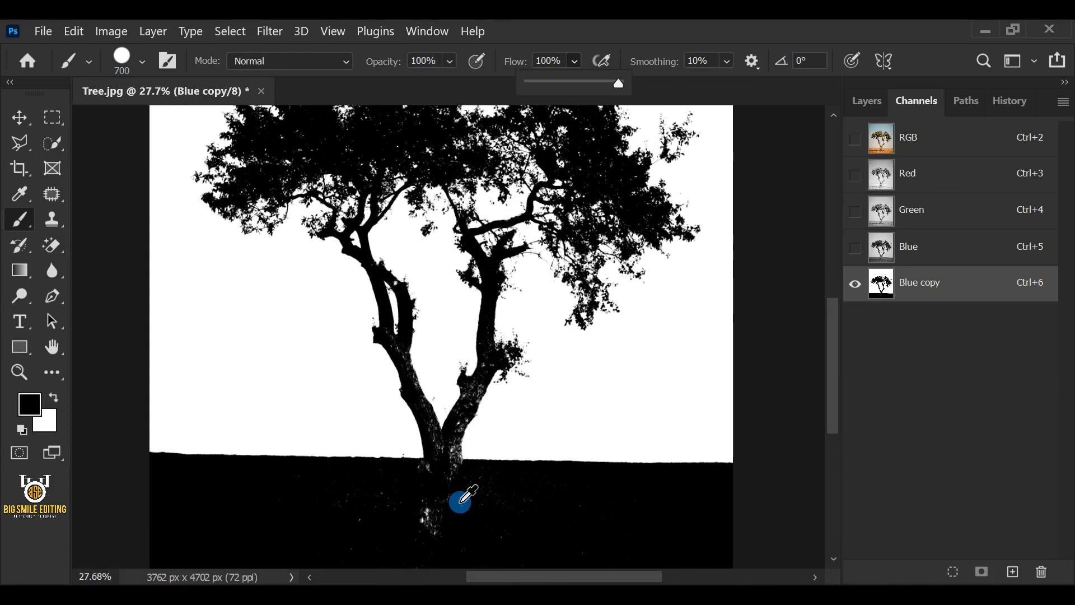
pyautogui.moveTo(503, 427); pyautogui.dragTo(490, 347)
pyautogui.press('[')
pyautogui.press('[')
pyautogui.press('[')
pyautogui.press('[')
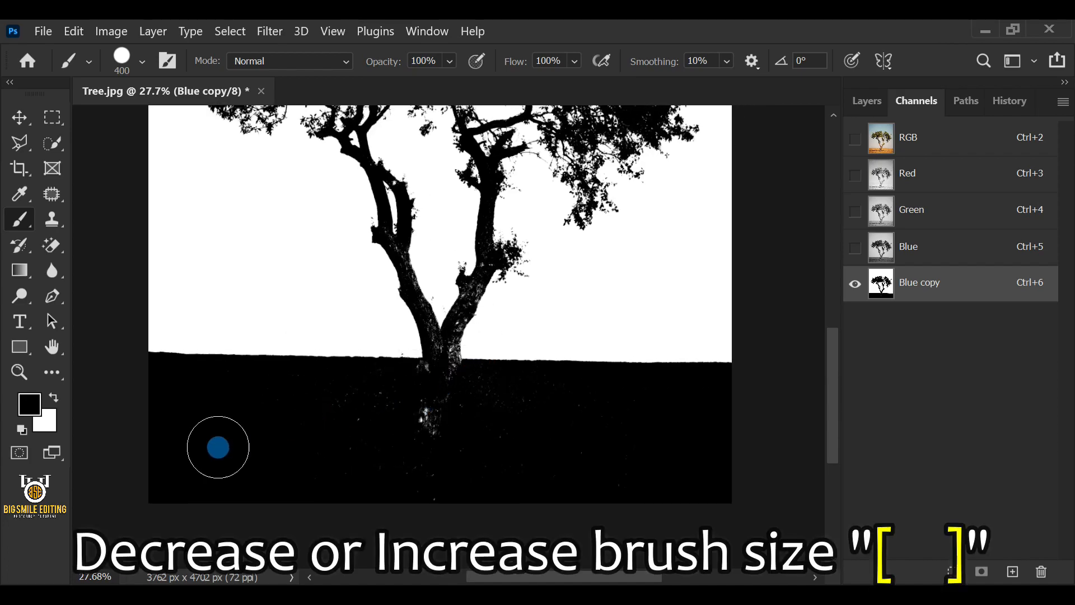
pyautogui.press(']')
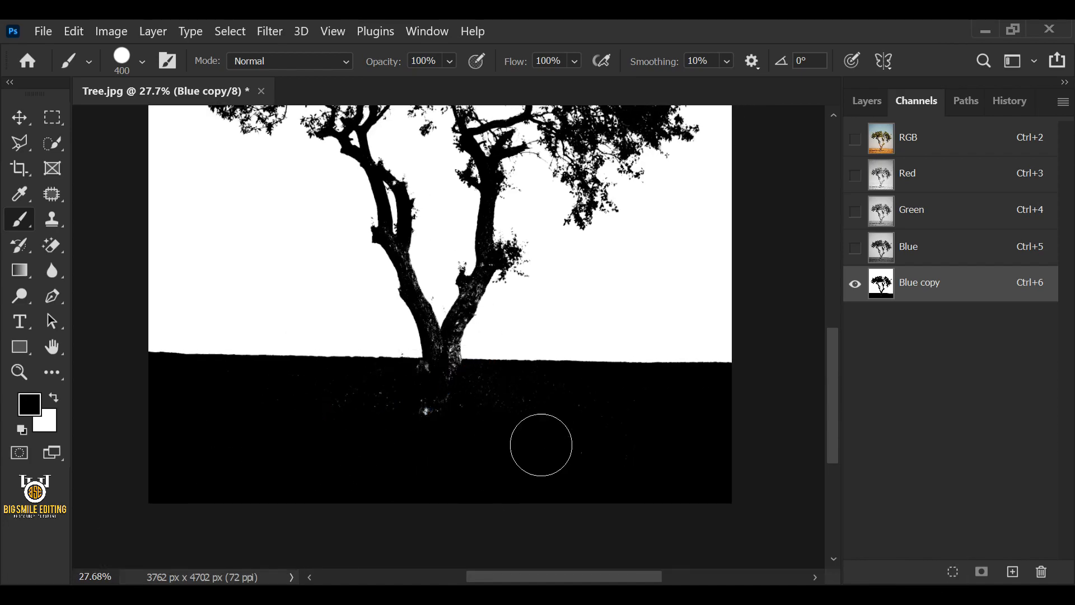
pyautogui.click(451, 394)
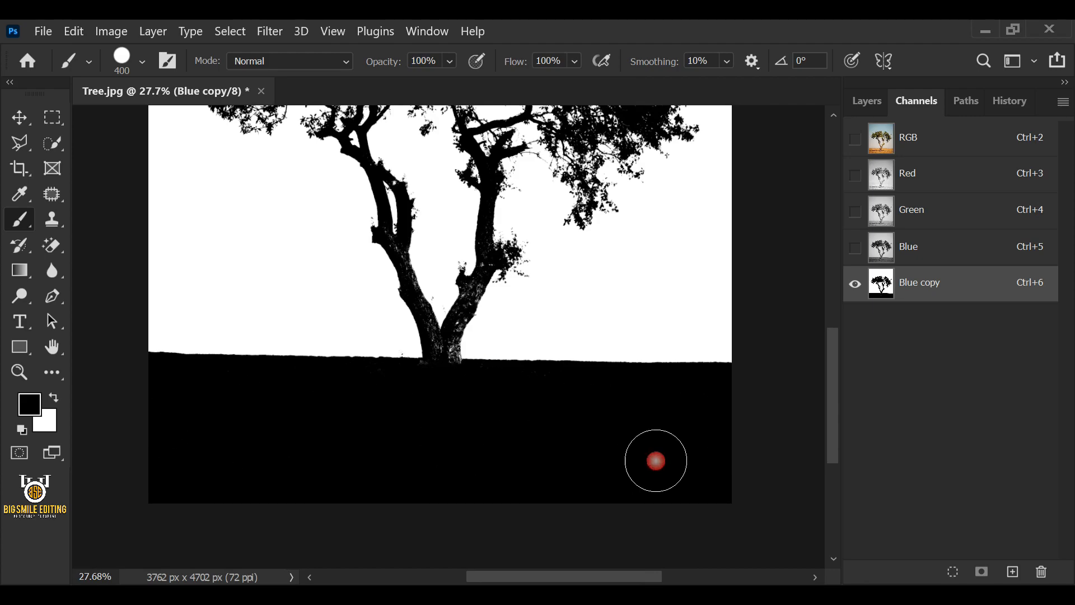
# Paint black over the remaining specks in the field just below the horizon with a 150 px brush.
pyautogui.scroll(5, 432, 335)
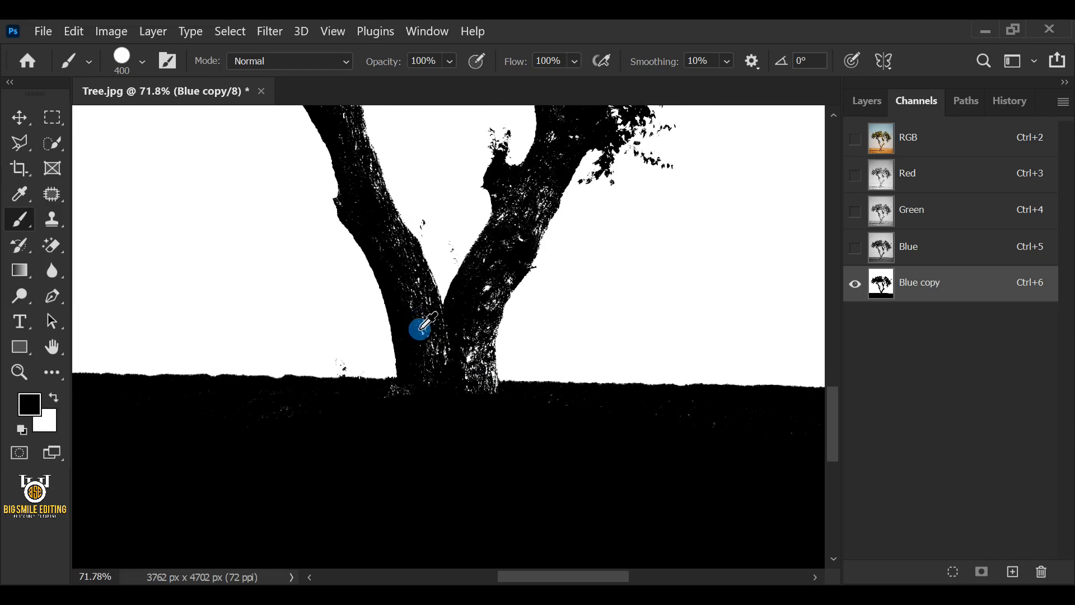
pyautogui.scroll(1, 423, 326)
pyautogui.press('[')
pyautogui.press('[')
pyautogui.press('[')
pyautogui.press('[')
pyautogui.press('[')
pyautogui.moveTo(148, 430)
pyautogui.mouseDown()
pyautogui.moveTo(259, 446)
pyautogui.moveTo(379, 443)
pyautogui.mouseUp()
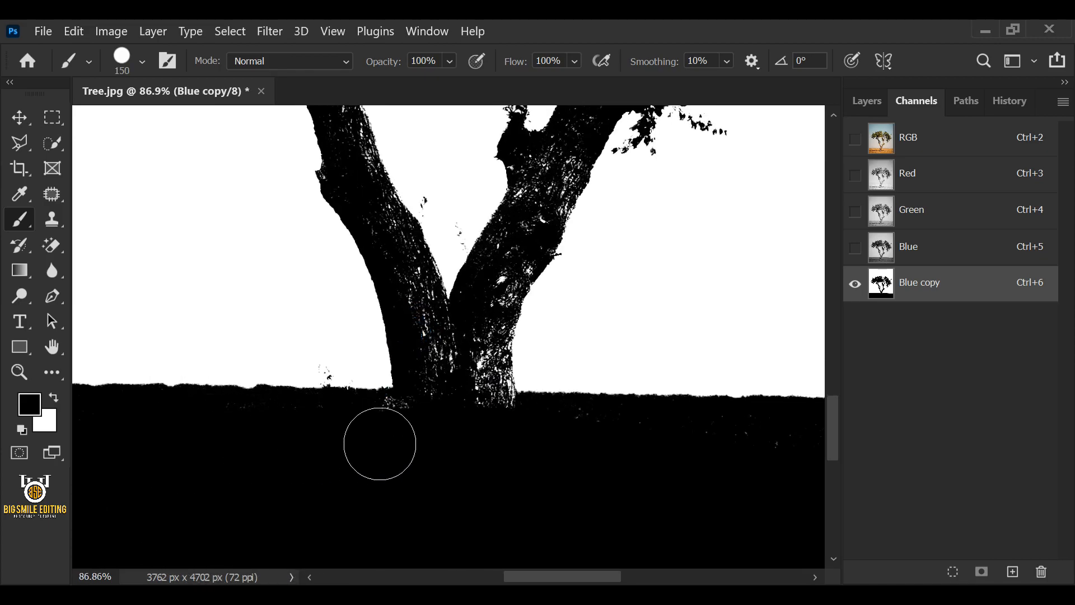
# Fill the white specks in the trunk base and right-hand trunk with black, reducing the brush to 50 px.
pyautogui.moveTo(539, 238)
pyautogui.mouseDown()
pyautogui.moveTo(482, 210)
pyautogui.moveTo(523, 258)
pyautogui.moveTo(541, 192)
pyautogui.moveTo(474, 349)
pyautogui.moveTo(482, 390)
pyautogui.moveTo(531, 191)
pyautogui.moveTo(503, 242)
pyautogui.mouseUp()
pyautogui.press('[')
pyautogui.press('[')
pyautogui.press('[')
pyautogui.press('[')
pyautogui.moveTo(488, 360); pyautogui.dragTo(492, 377)
pyautogui.moveTo(519, 202); pyautogui.dragTo(388, 457)
pyautogui.moveTo(393, 421); pyautogui.dragTo(428, 401)
pyautogui.press('[')
pyautogui.press('[')
pyautogui.moveTo(451, 325); pyautogui.dragTo(460, 381)
pyautogui.press('[')
pyautogui.moveTo(469, 311); pyautogui.dragTo(504, 339)
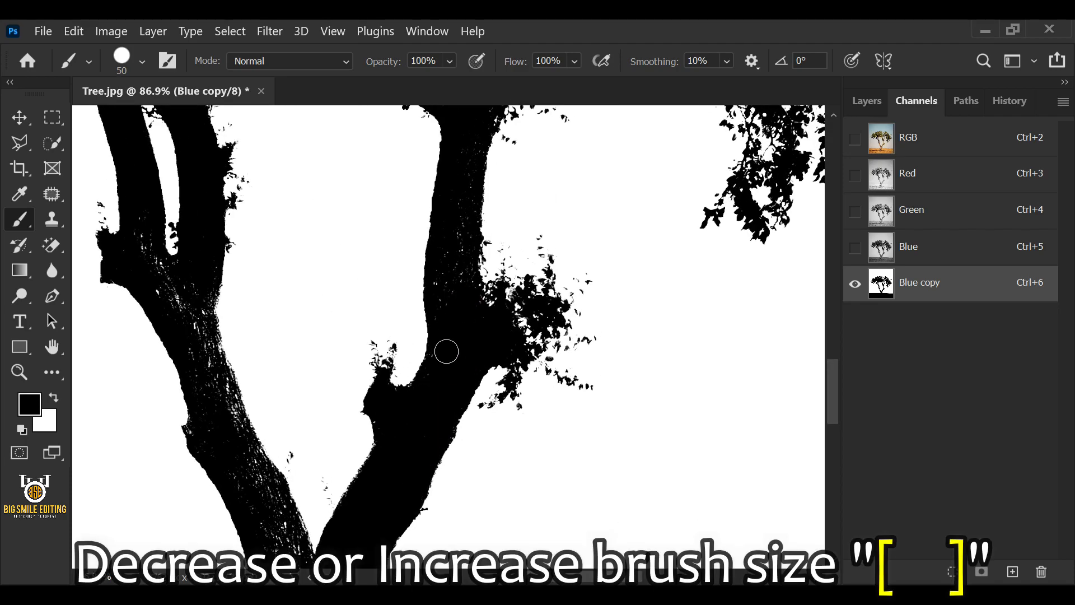
# Fill the white specks in the left-hand trunk and its fork with black, using a 40 to 50 px brush.
pyautogui.scroll(3, 456, 369)
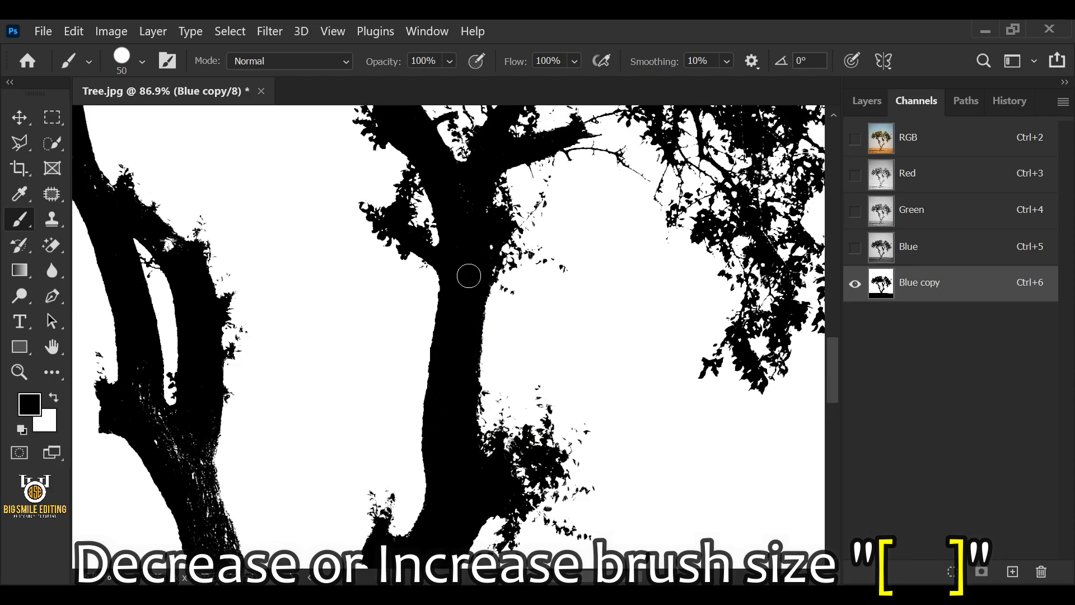
pyautogui.scroll(3, 460, 321)
pyautogui.hscroll(-4, 448, 336)
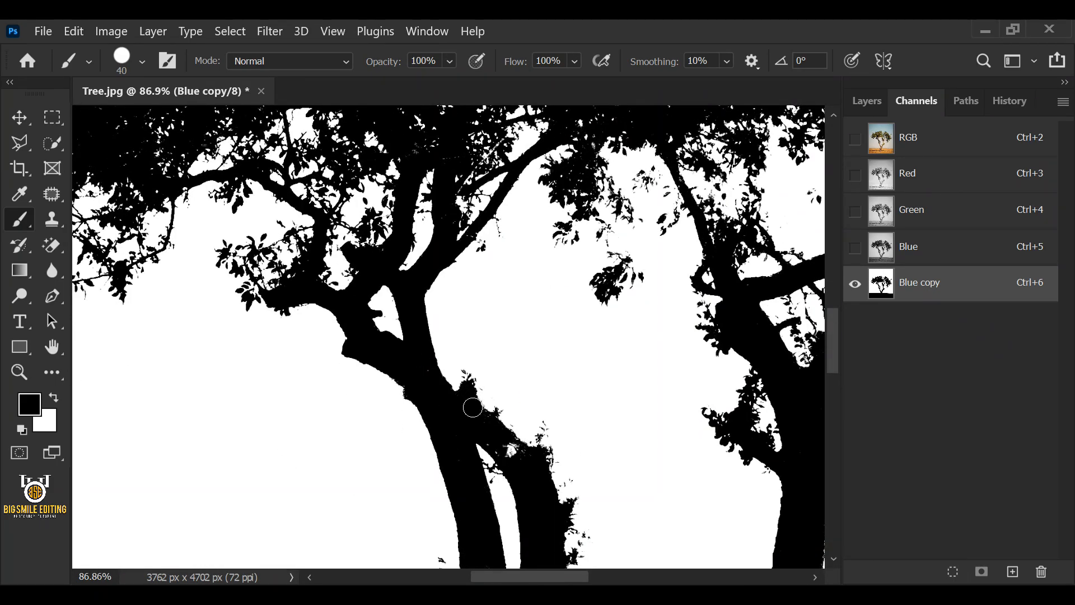
pyautogui.scroll(-5, 471, 405)
pyautogui.moveTo(465, 398)
pyautogui.mouseDown()
pyautogui.moveTo(474, 421)
pyautogui.moveTo(460, 491)
pyautogui.mouseUp()
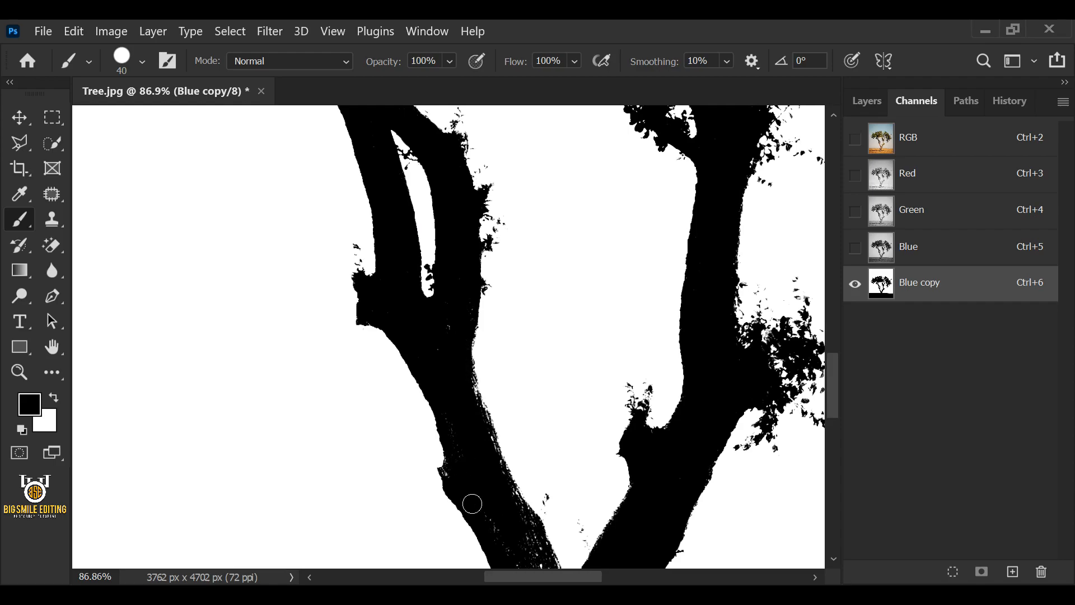
pyautogui.scroll(-4, 507, 512)
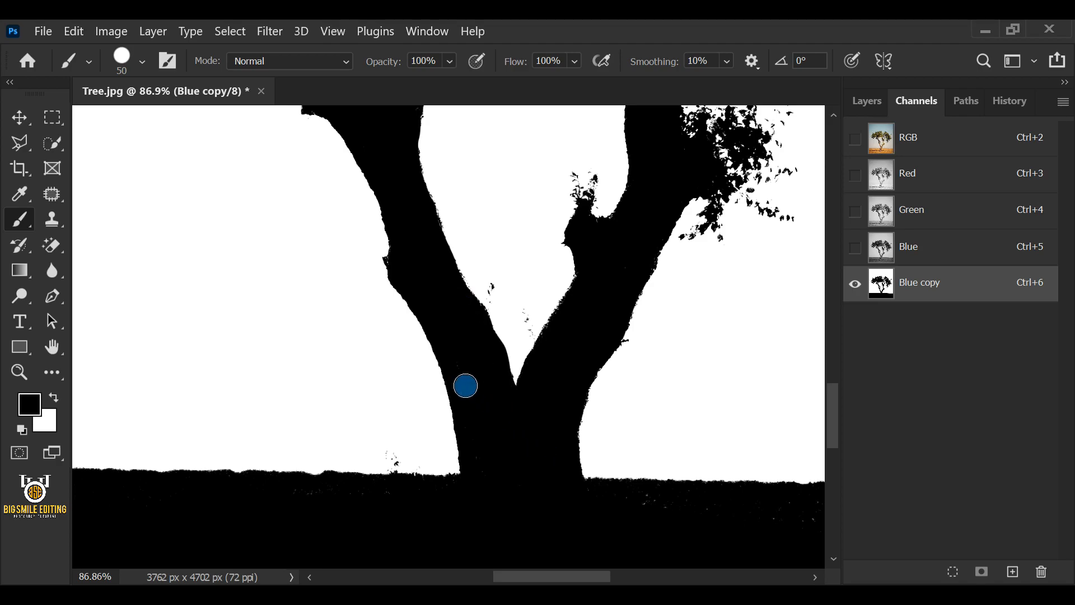
pyautogui.scroll(-7, 434, 362)
pyautogui.scroll(-2, 436, 361)
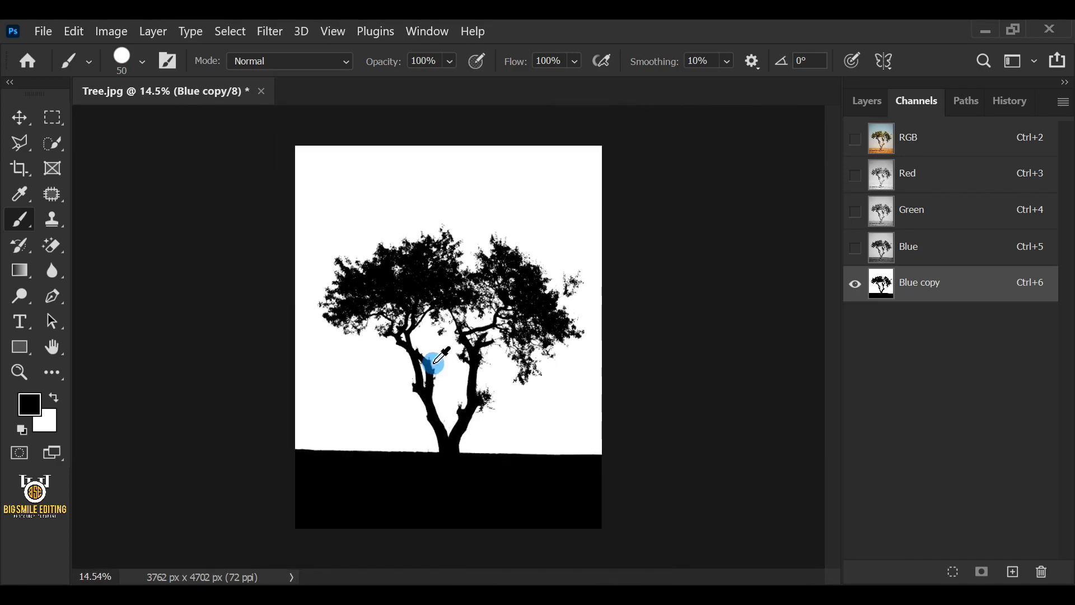
# Invert the Blue copy channel and load it as a selection.
pyautogui.scroll(2, 437, 362)
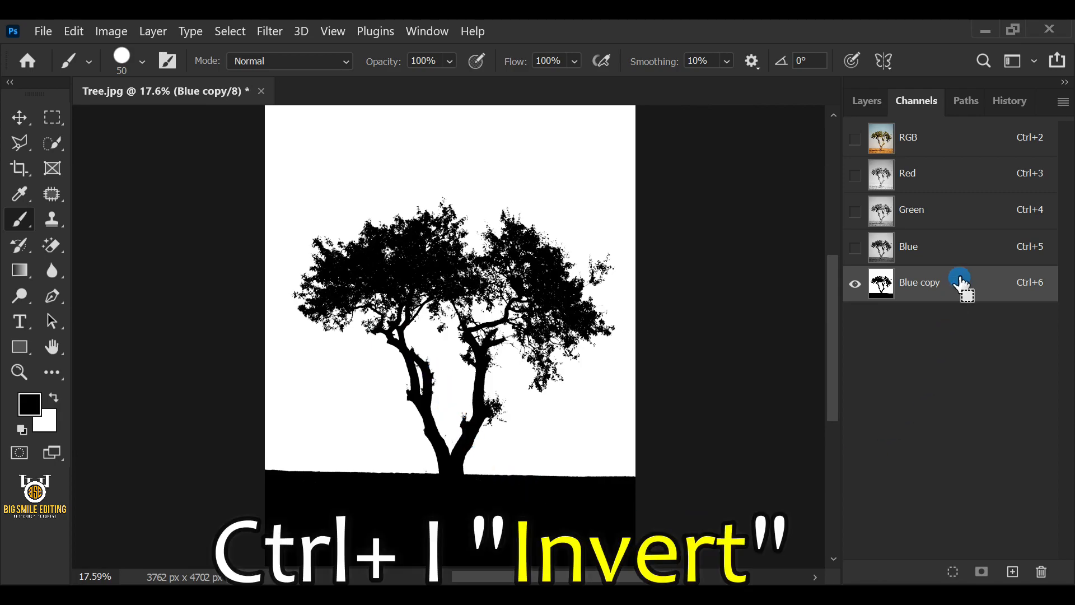
pyautogui.hotkey('ctrl', 'i')
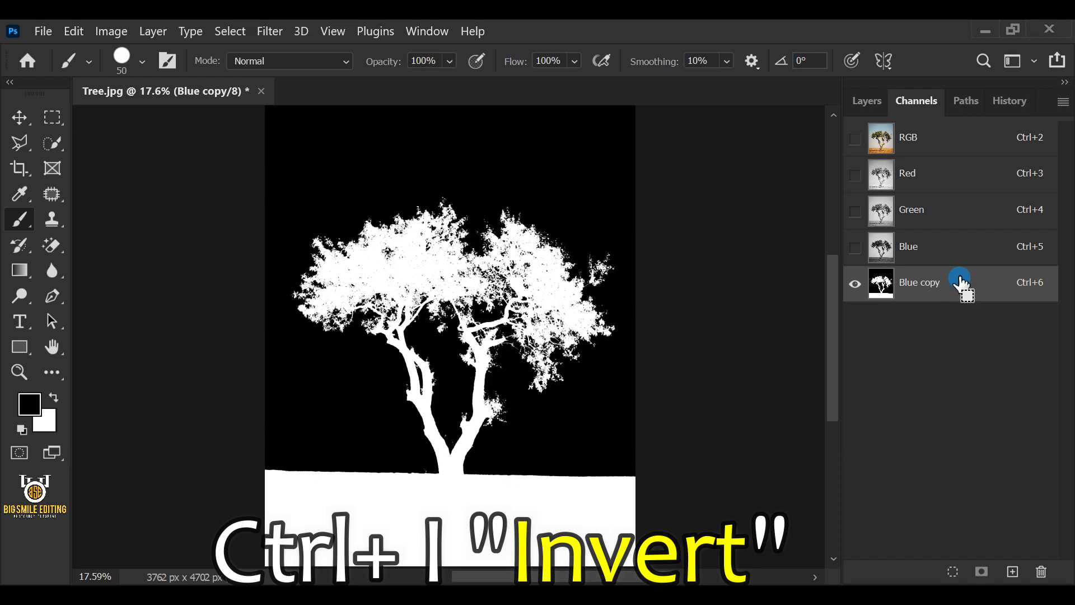
pyautogui.moveTo(984, 293); pyautogui.dragTo(954, 571)
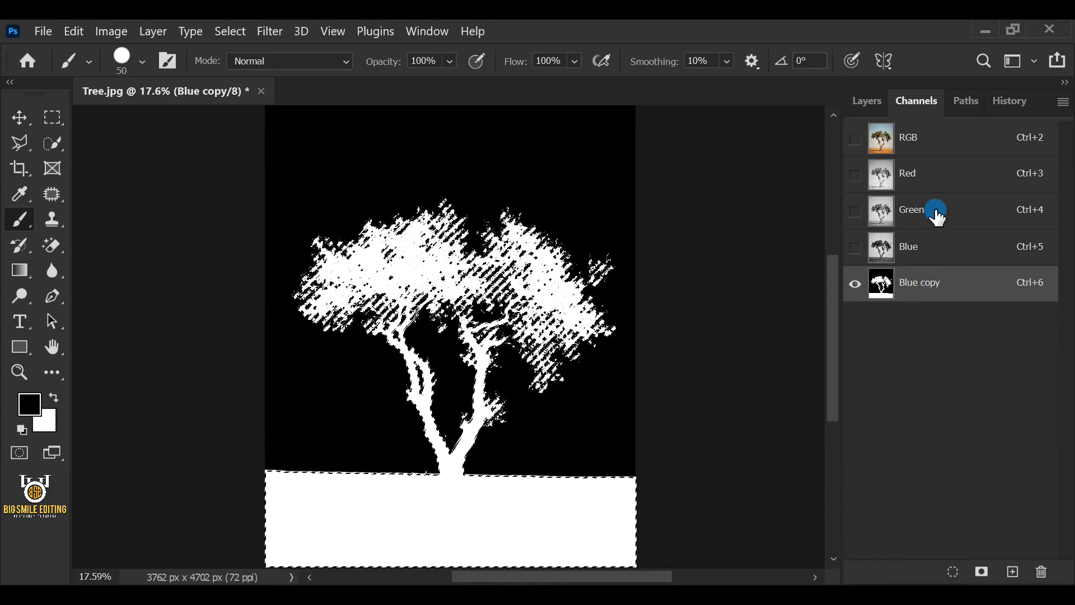
# Return to the RGB composite and add a layer mask to the Background layer from the selection.
pyautogui.click(948, 147)
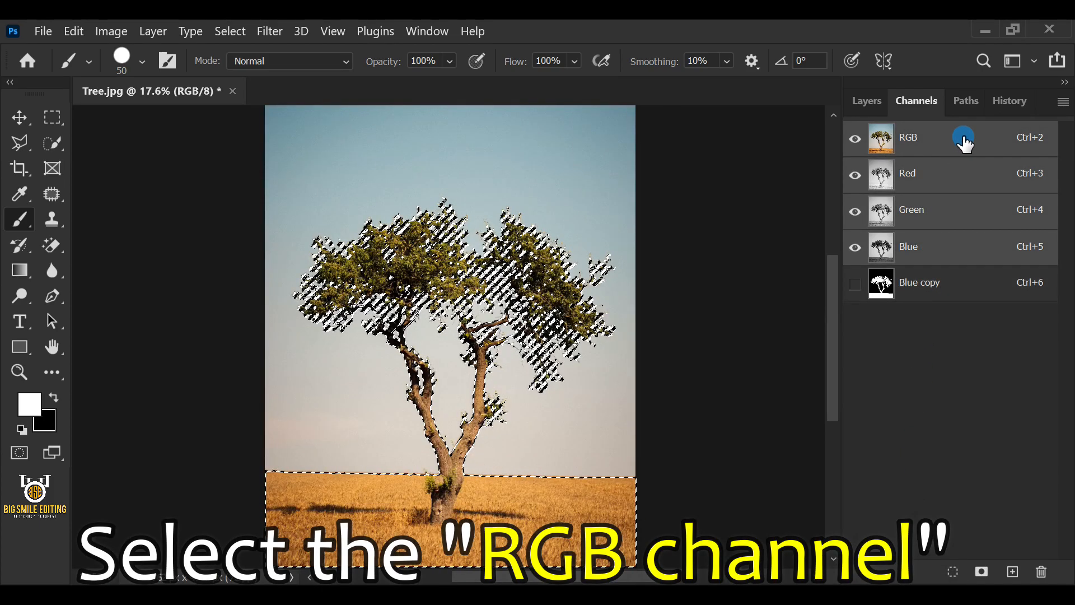
pyautogui.click(867, 101)
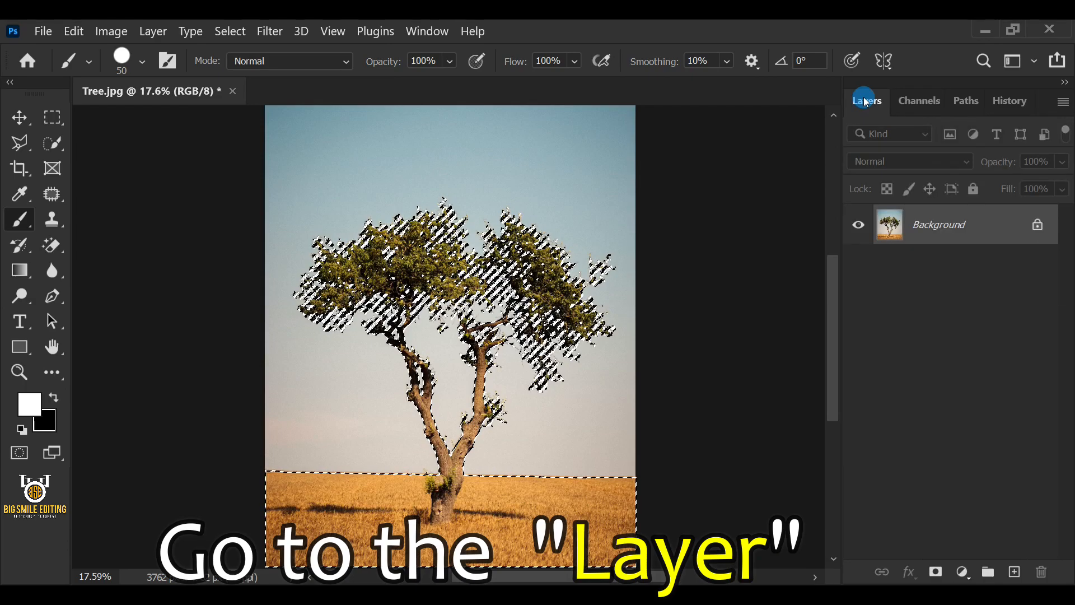
pyautogui.click(980, 223)
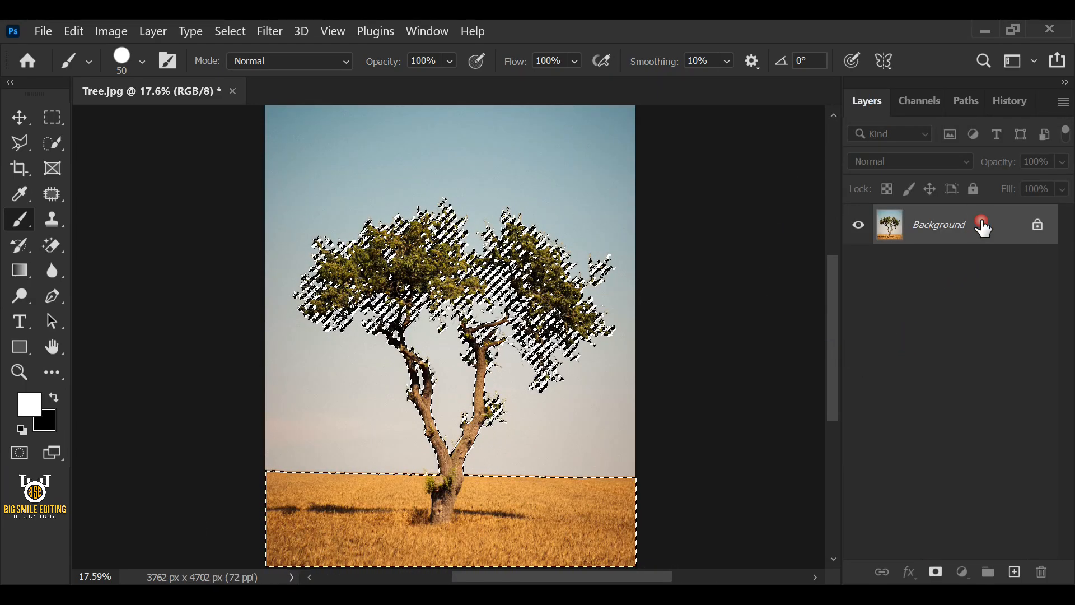
pyautogui.click(935, 572)
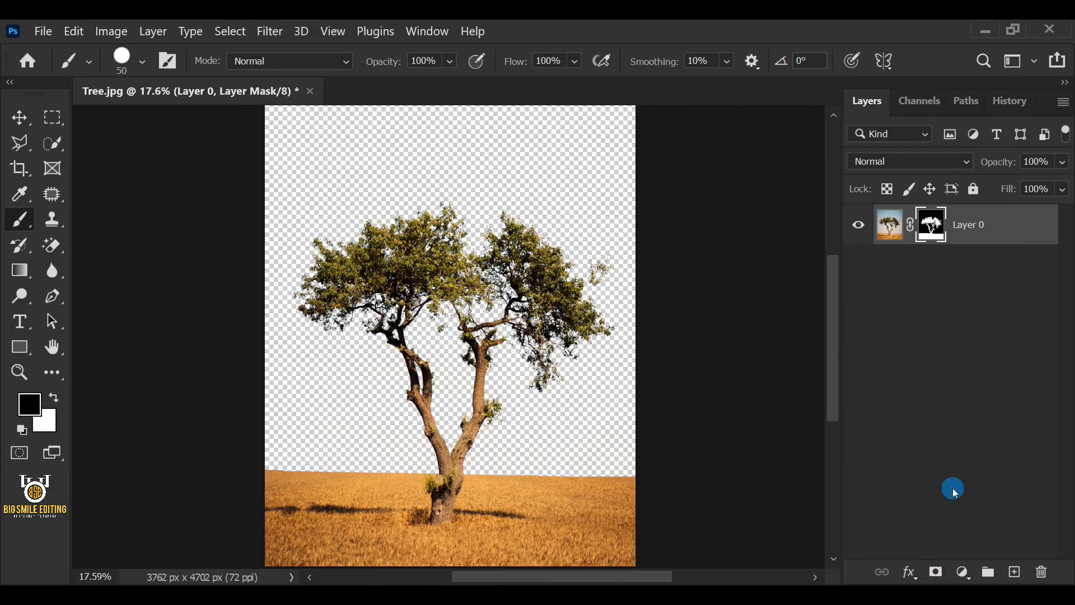
# Add a Solid Color fill layer in grey a4a4a4 and move it below the masked tree layer.
pyautogui.click(959, 572)
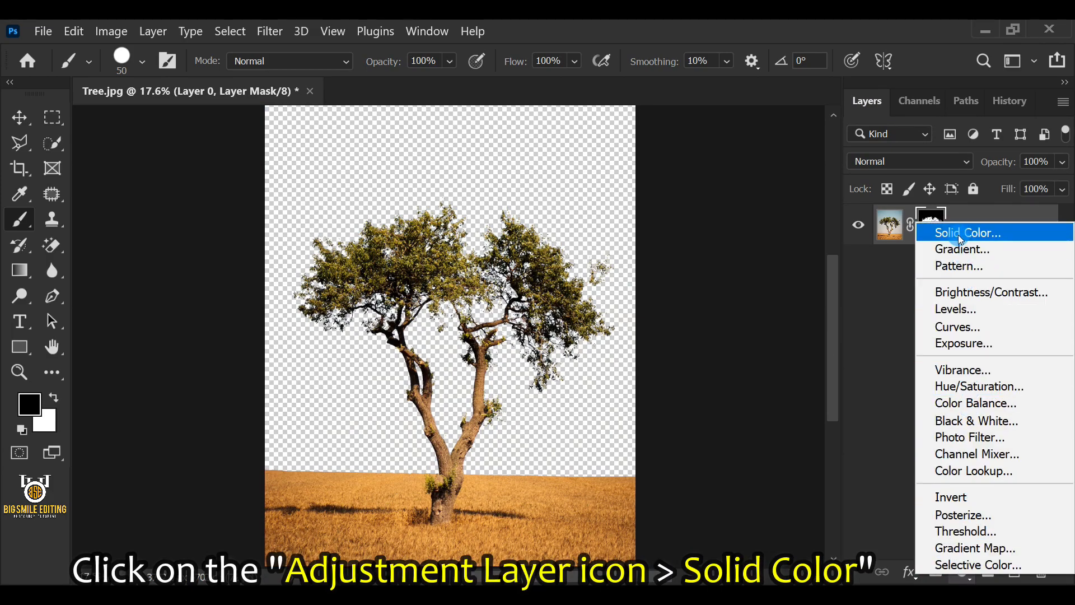
pyautogui.click(1017, 237)
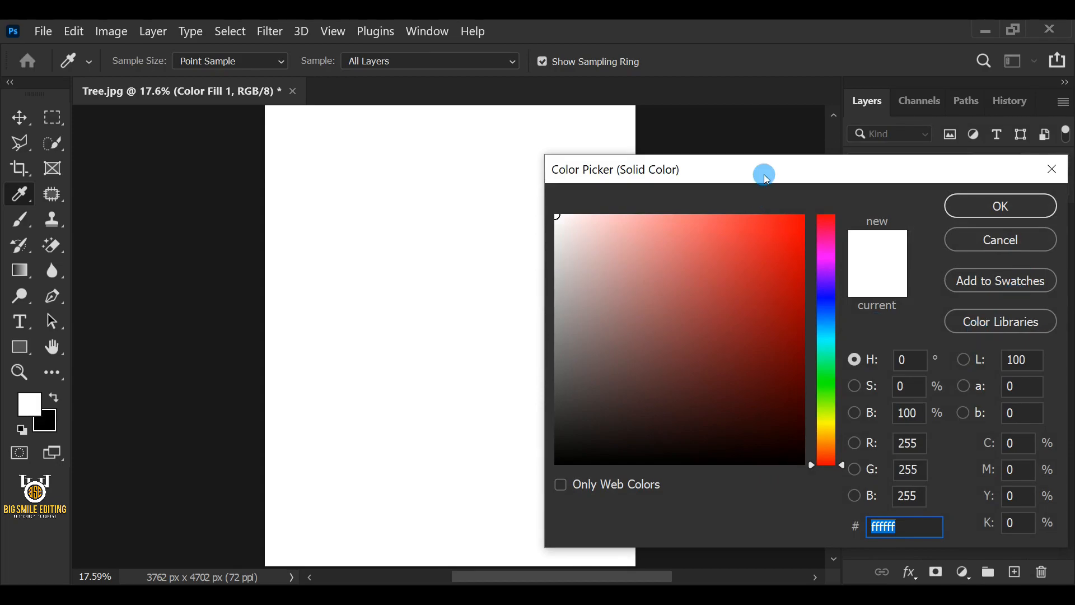
pyautogui.moveTo(762, 179); pyautogui.dragTo(870, 163)
pyautogui.moveTo(728, 283)
pyautogui.mouseDown()
pyautogui.moveTo(713, 295)
pyautogui.moveTo(624, 303)
pyautogui.moveTo(623, 289)
pyautogui.mouseUp()
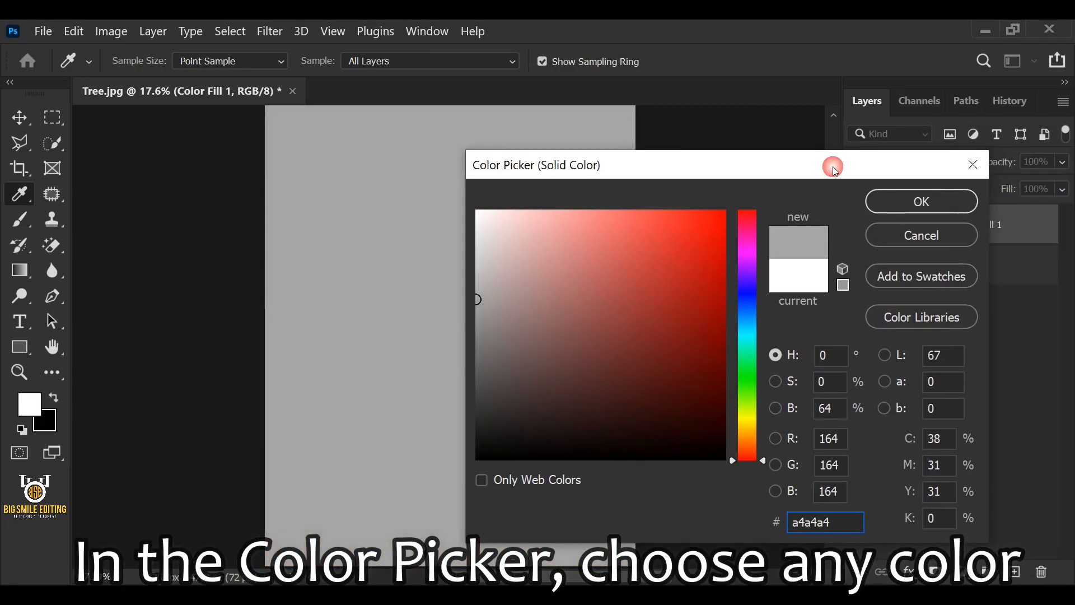
pyautogui.click(881, 201)
pyautogui.press('b')
pyautogui.moveTo(1019, 233); pyautogui.dragTo(1011, 287)
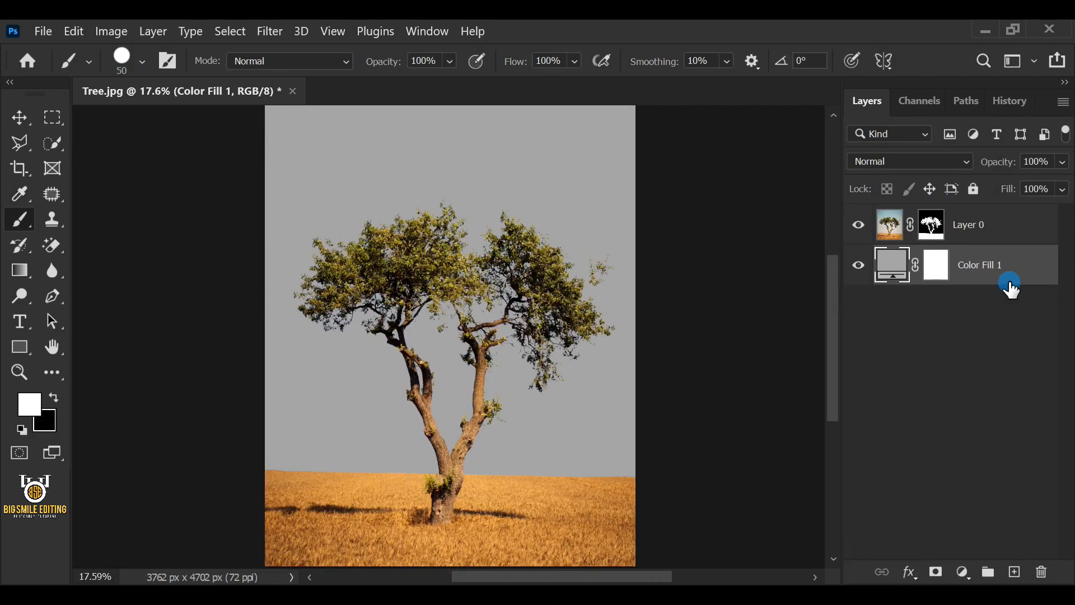
# Change the color of the solid fill layer to grey 969696.
pyautogui.doubleClick(896, 262)
pyautogui.moveTo(611, 164); pyautogui.dragTo(753, 165)
pyautogui.moveTo(692, 268)
pyautogui.mouseDown()
pyautogui.moveTo(653, 249)
pyautogui.moveTo(713, 220)
pyautogui.moveTo(676, 215)
pyautogui.moveTo(609, 283)
pyautogui.moveTo(611, 306)
pyautogui.mouseUp()
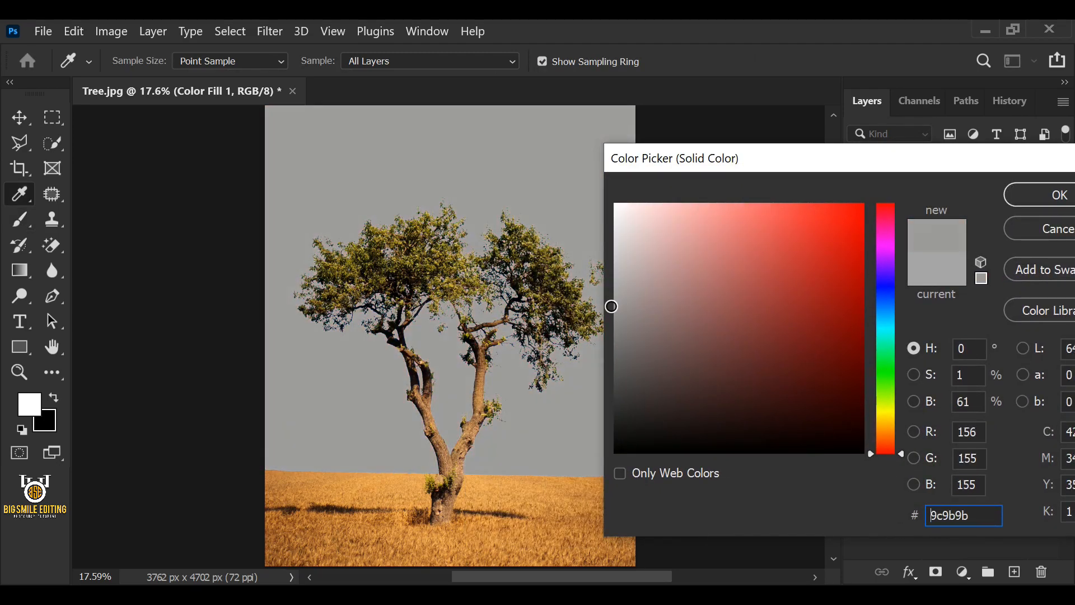
pyautogui.moveTo(995, 168); pyautogui.dragTo(838, 163)
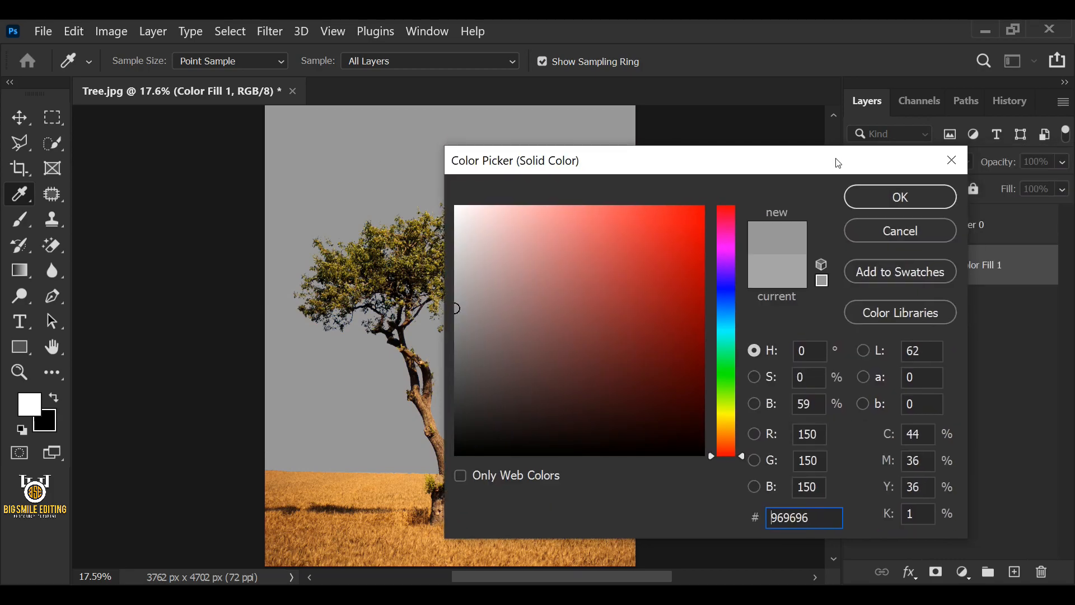
pyautogui.click(875, 209)
pyautogui.press('b')
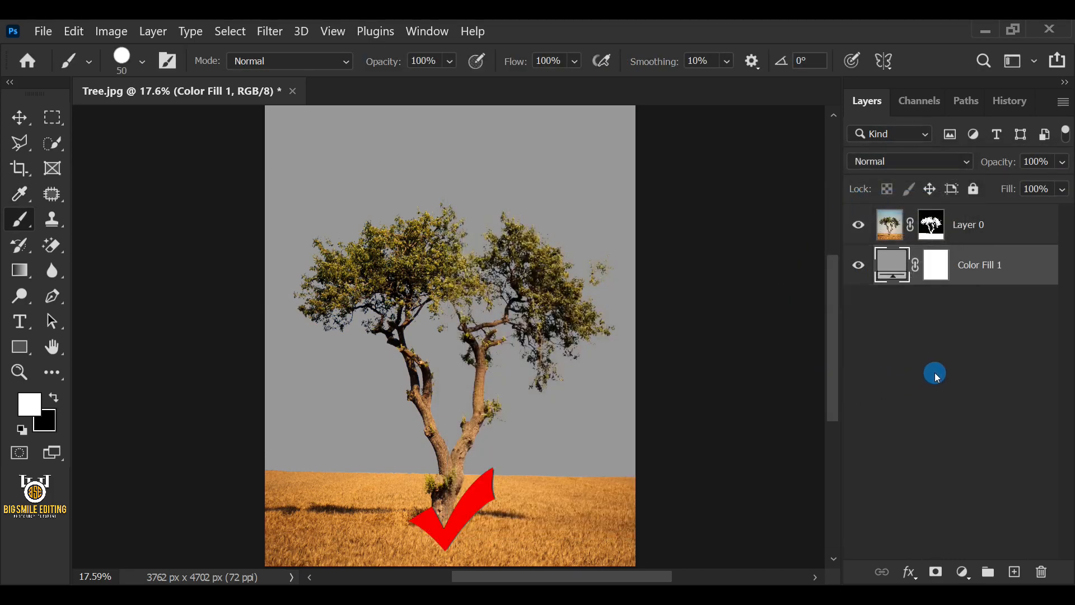